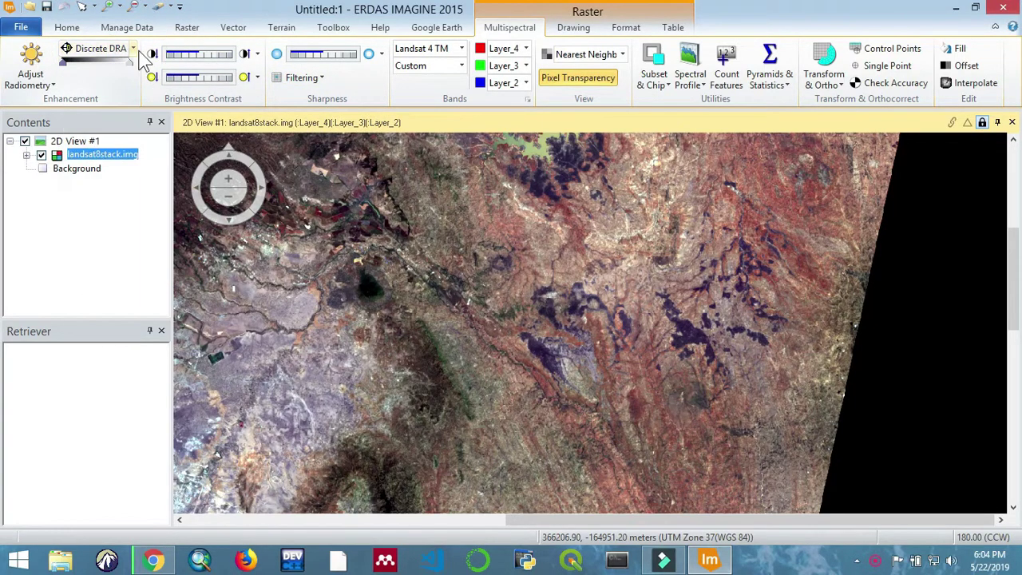
Step: Turn on Discrete DRA for the landsat8stack.img 4-3-2 composite to strengthen its contrast
left_click(135, 49)
left_click(112, 50)
left_click(67, 50)
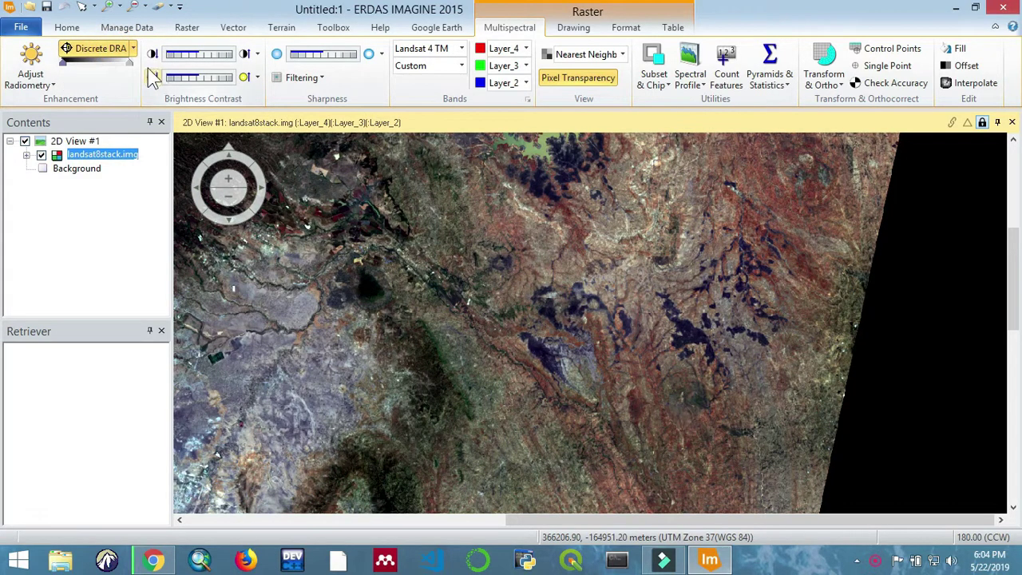
Step: Switch the DRA to Continuous, keeping 2.50 left and 99.00 right tails, then apply
left_click(133, 50)
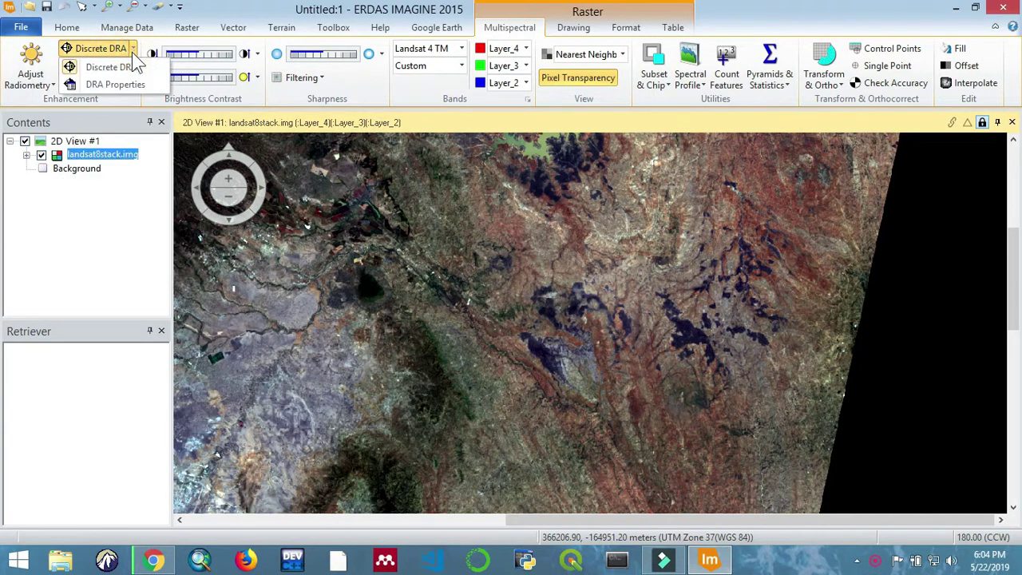
left_click(133, 85)
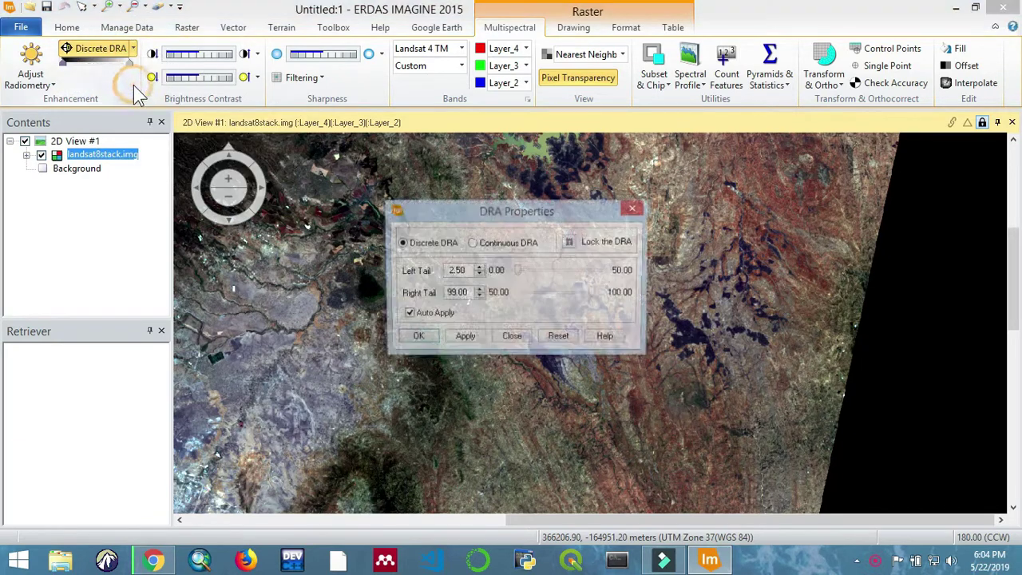
left_click(475, 246)
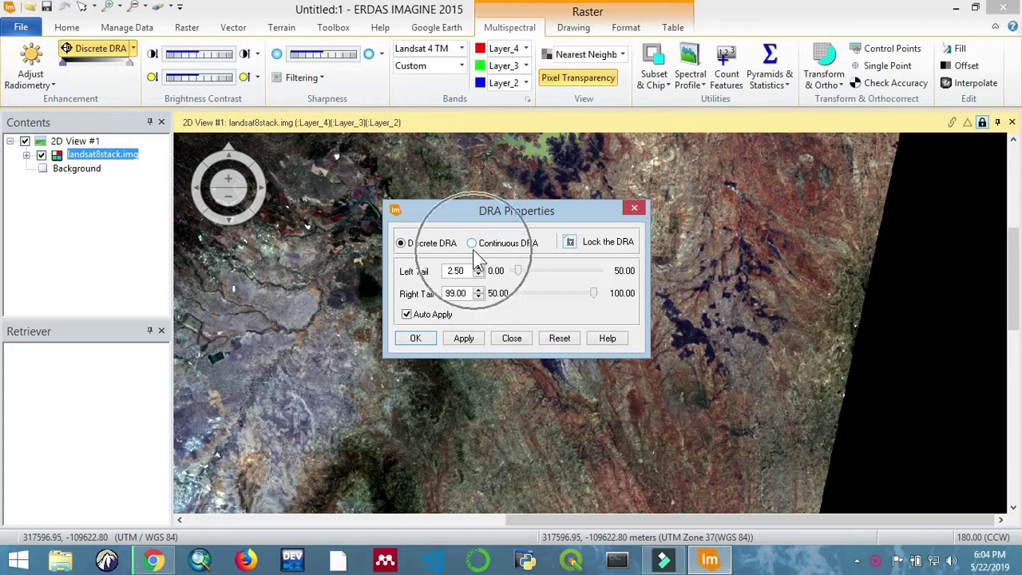
left_click(472, 243)
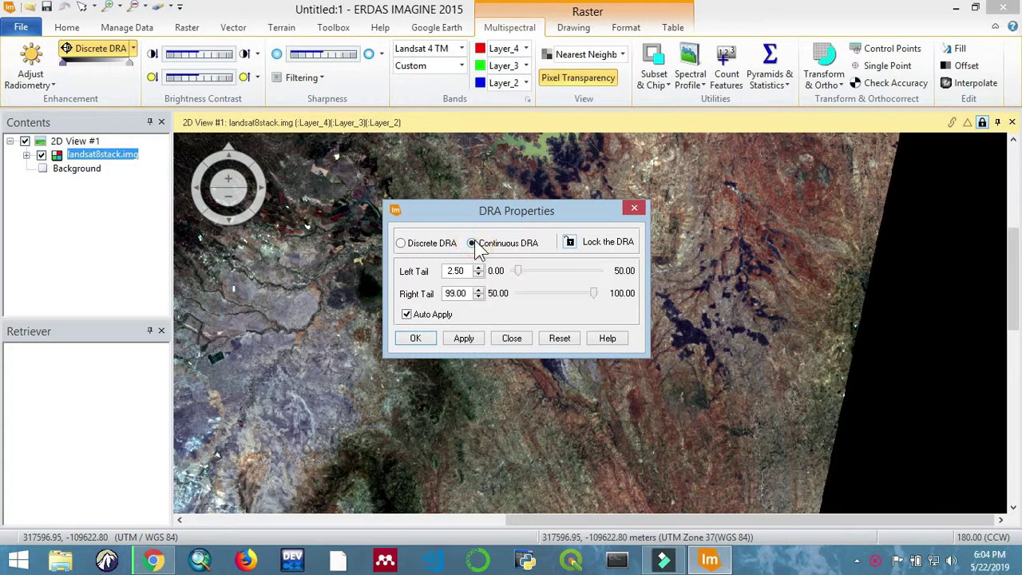
left_click(463, 340)
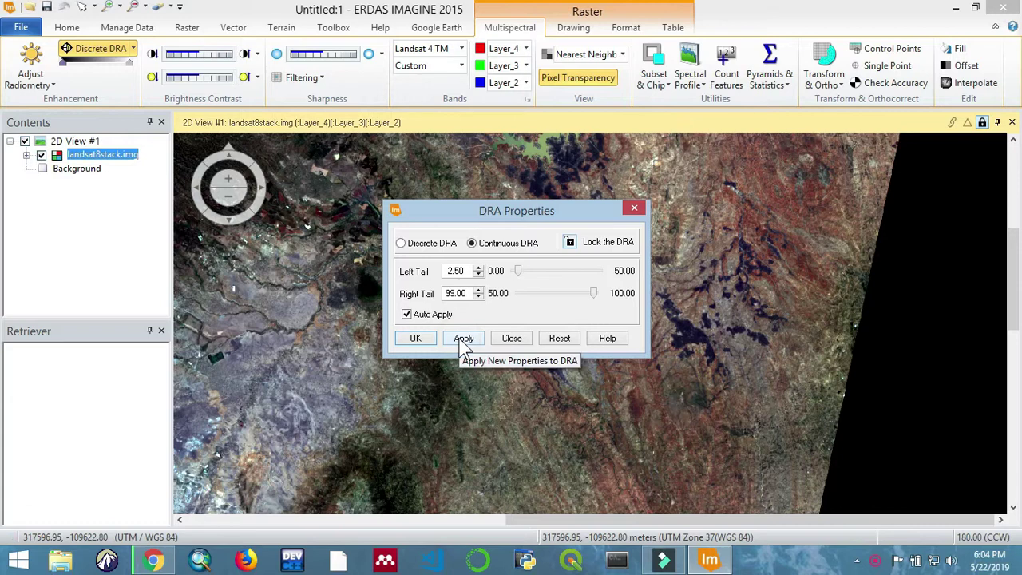
left_click(425, 340)
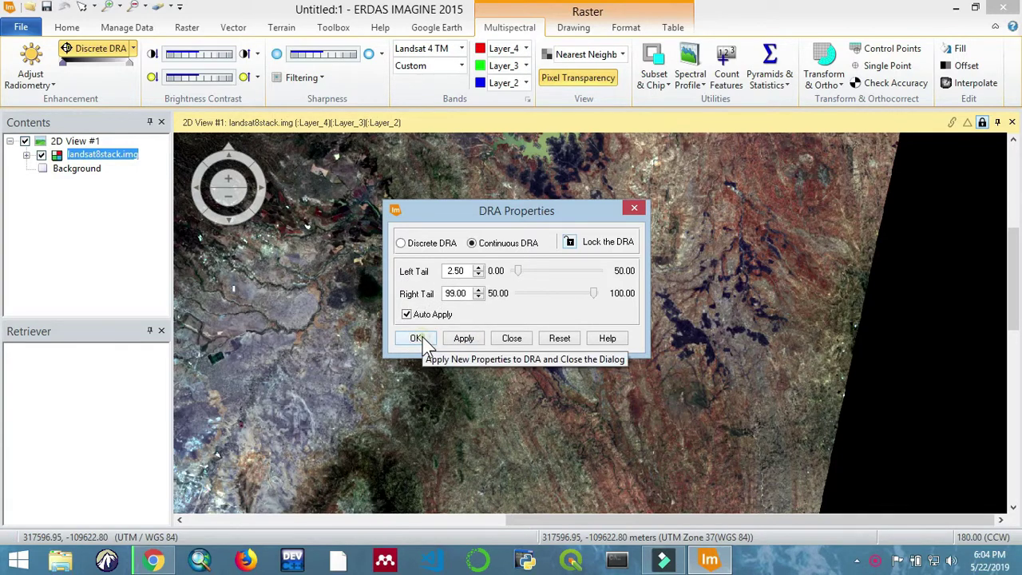
left_click(425, 341)
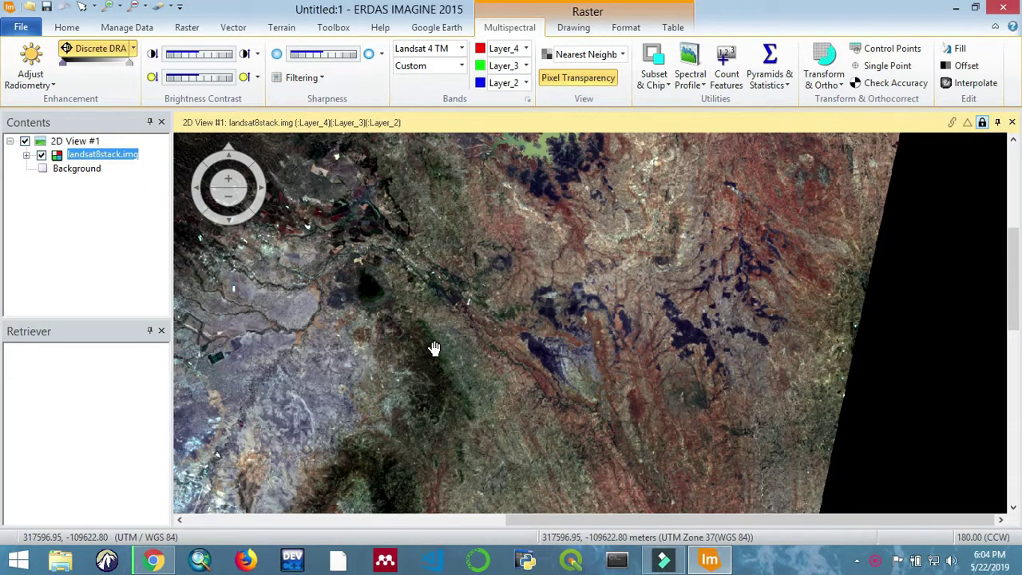
Step: Zoom and pan the 2D View so most of the tilted Landsat scene is visible
left_click(429, 318)
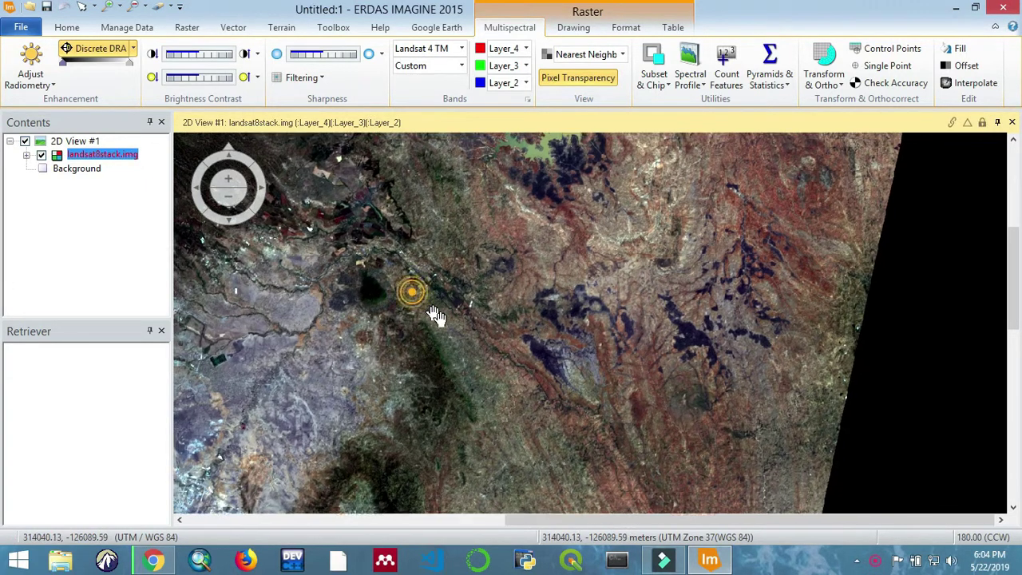
scroll(449, 299, "down", 3)
scroll(406, 238, "up", 2)
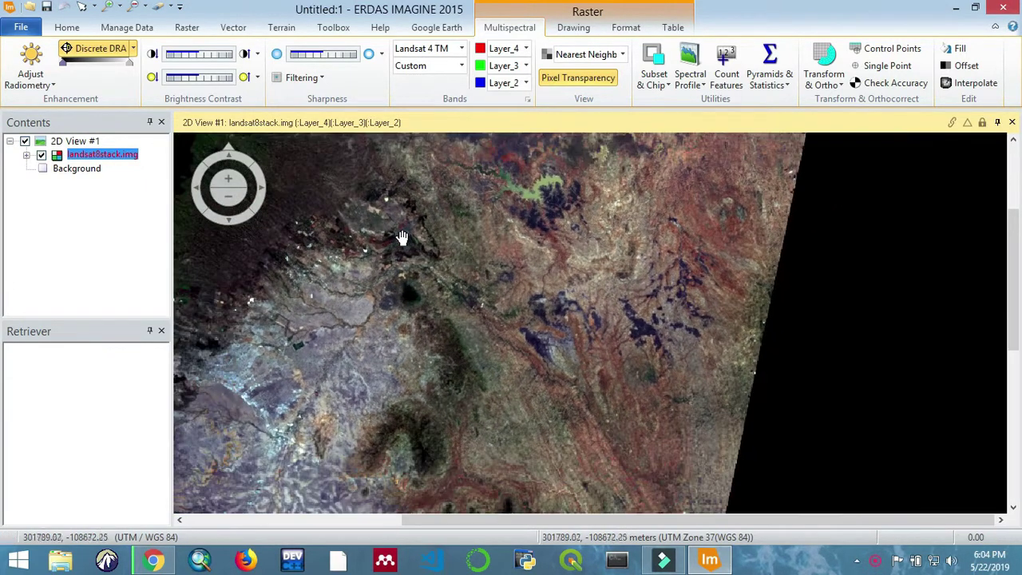
scroll(402, 237, "down", 1)
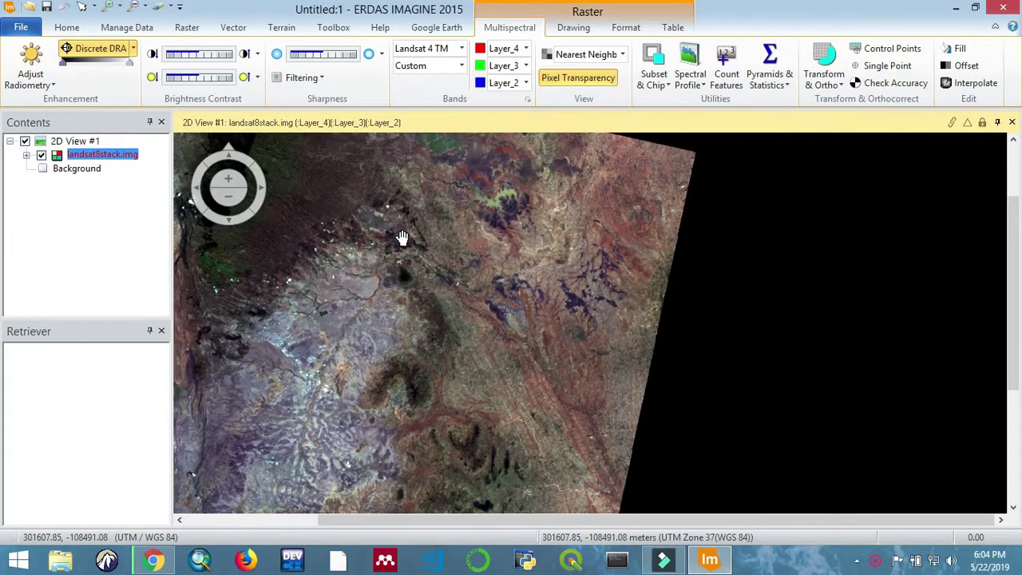
scroll(403, 237, "up", 2)
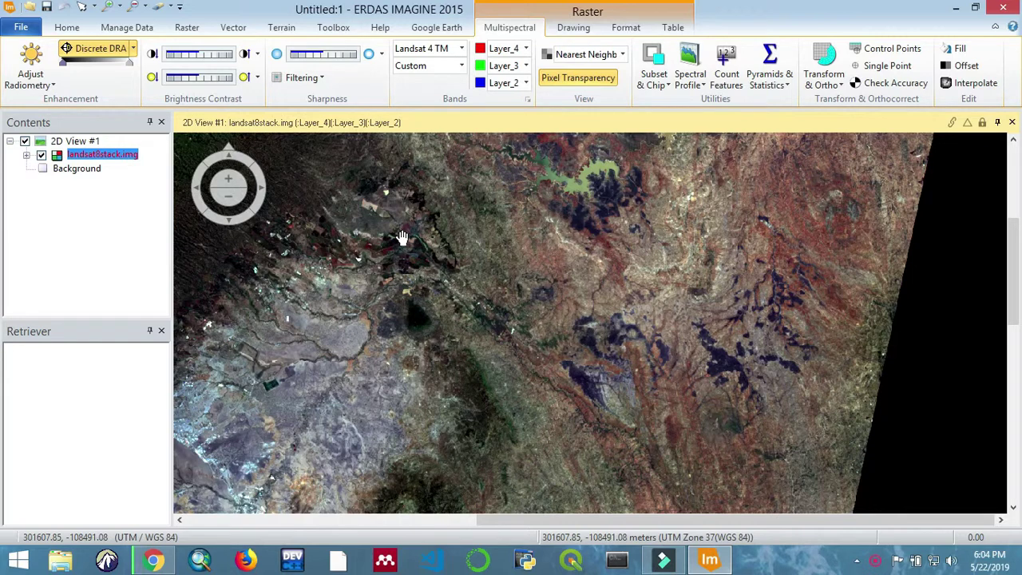
scroll(401, 234, "down", 2)
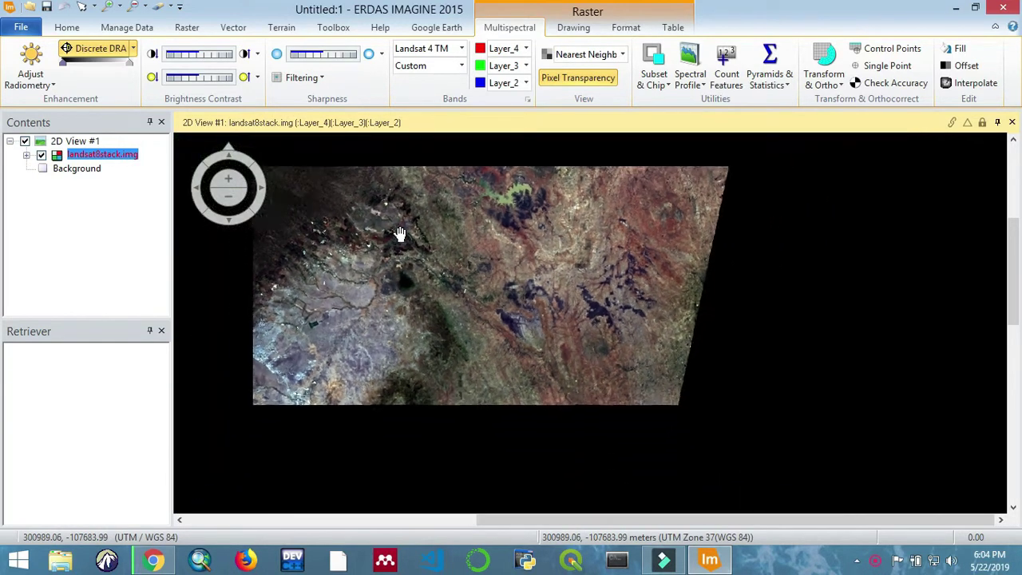
left_click_drag(401, 230, 603, 241)
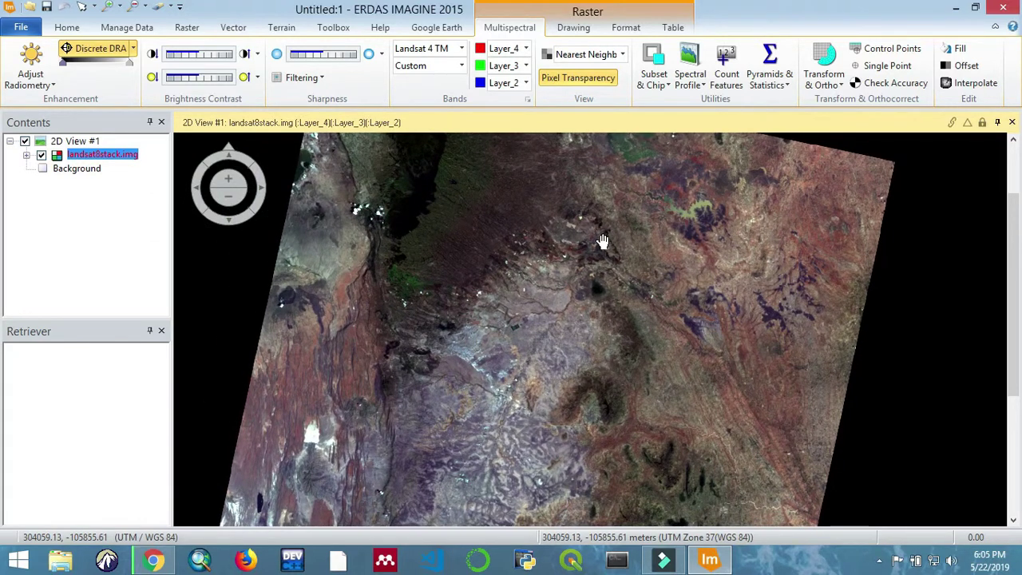
Step: Launch Histogram Match from the Raster tab's Radiometric menu for landsat8stack.img
left_click(180, 30)
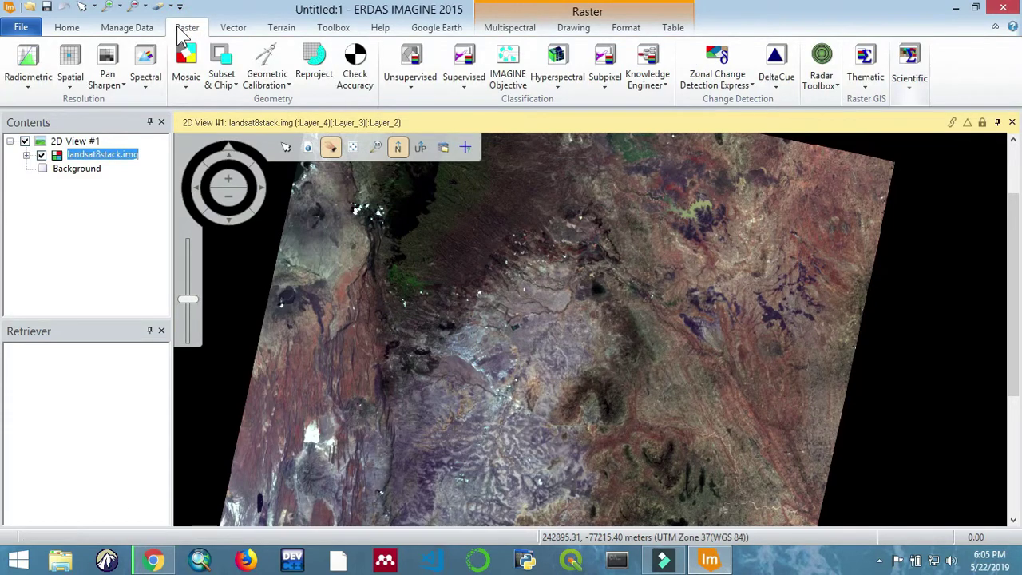
left_click(39, 82)
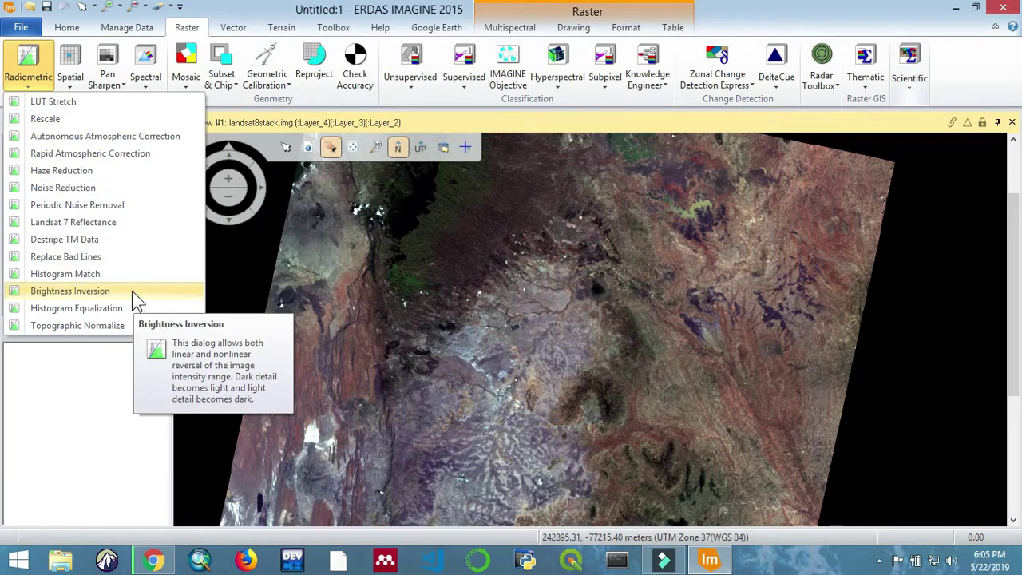
left_click(69, 83)
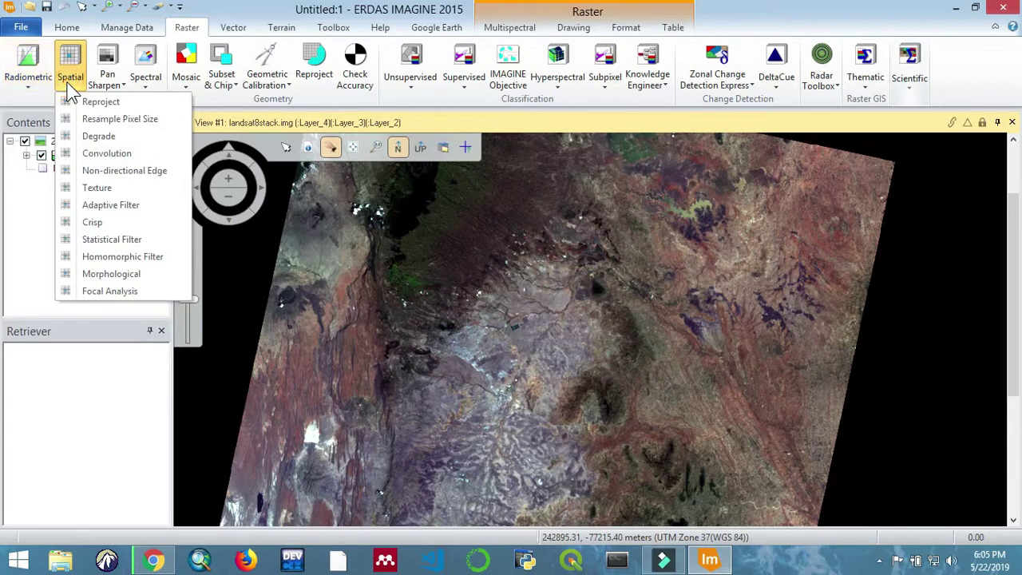
left_click(181, 32)
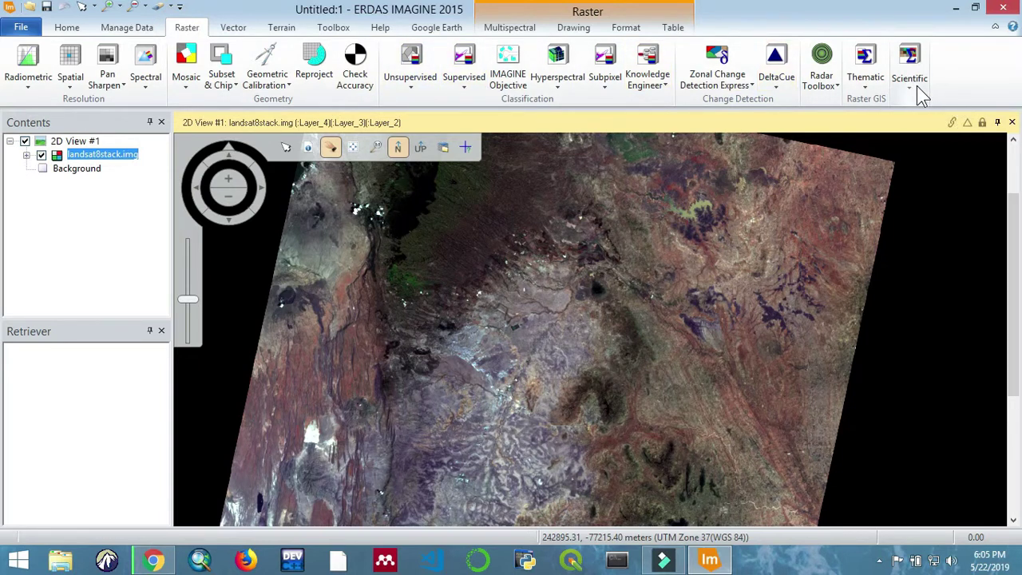
left_click(25, 90)
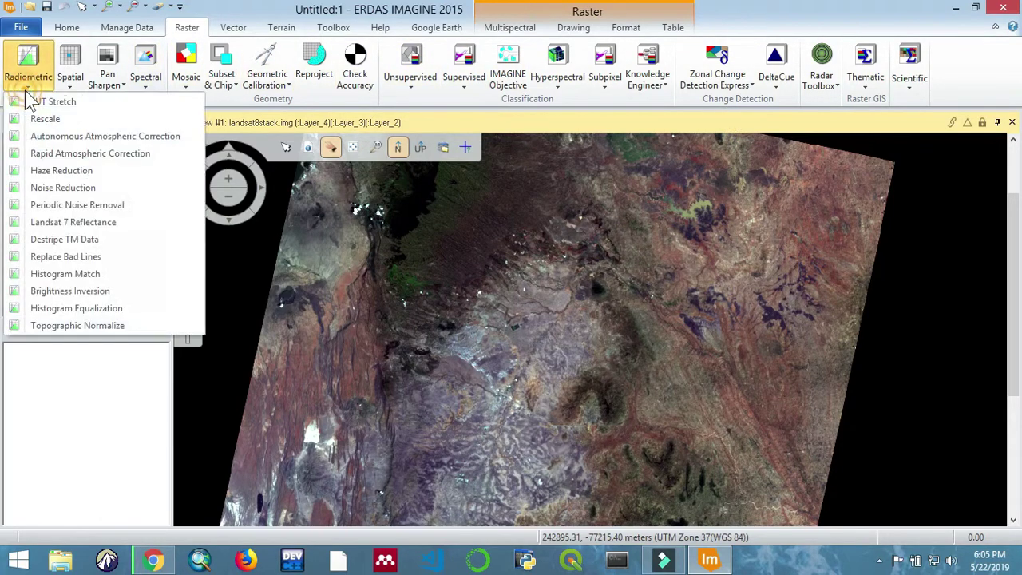
left_click(92, 279)
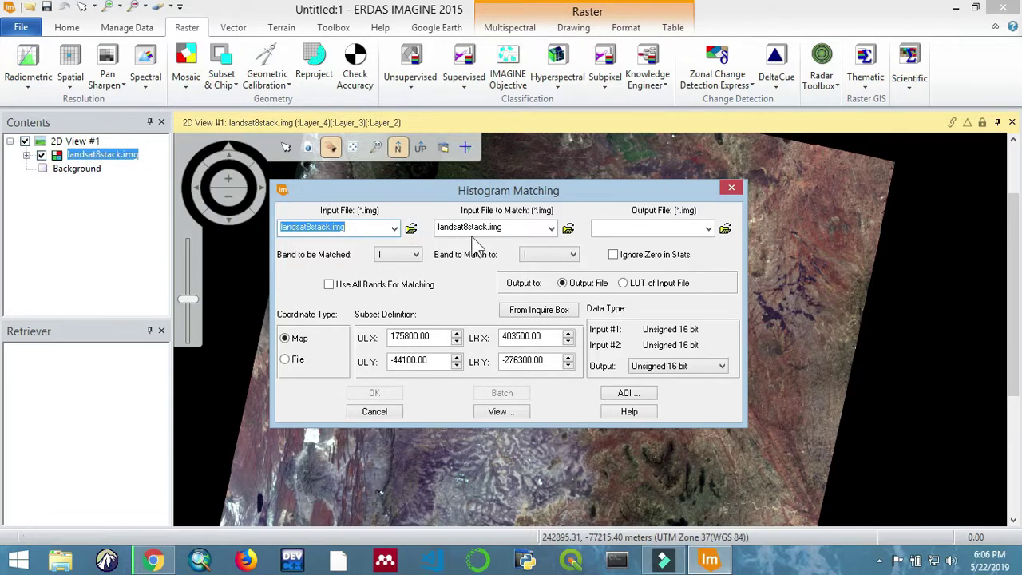
Step: Choose landsat7stack1.img as the input file to match
key("ctrl")
key("ctrl")
left_click(355, 228)
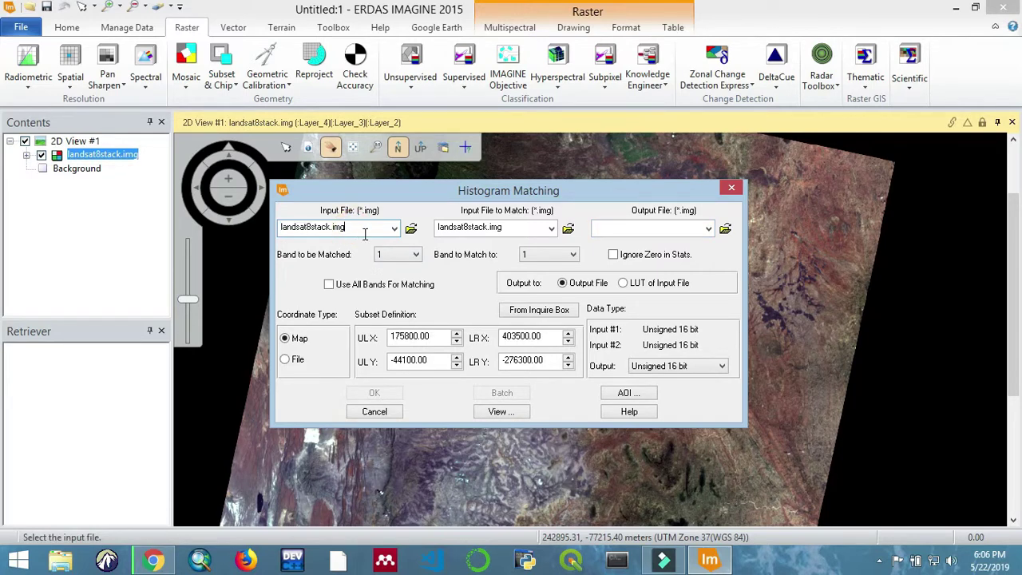
left_click(567, 228)
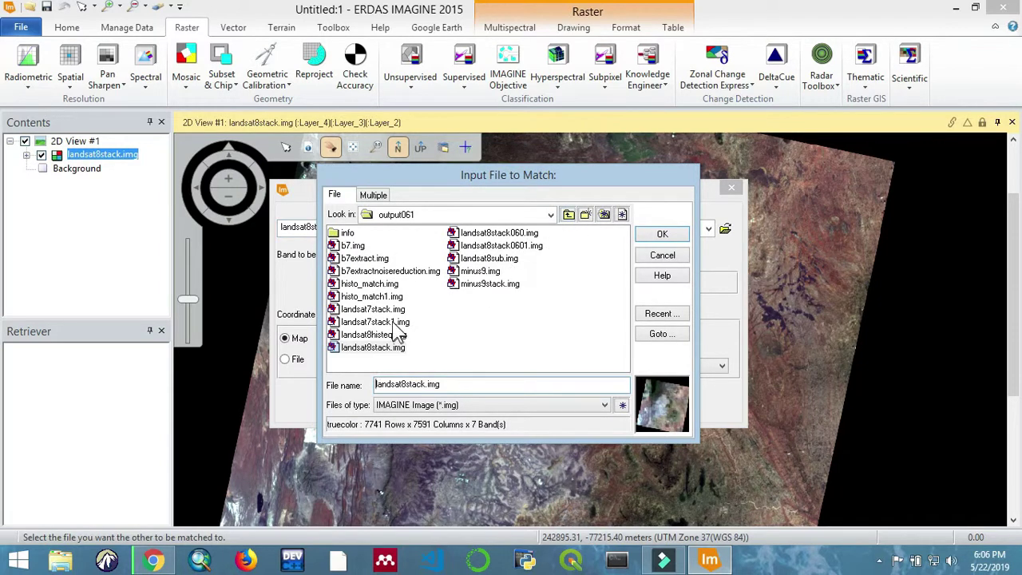
left_click(375, 322)
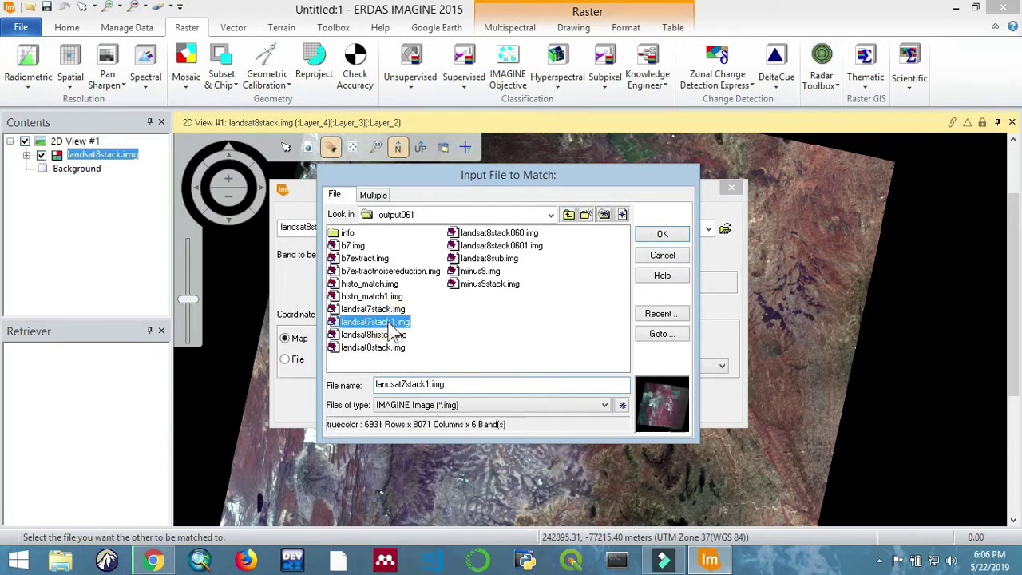
left_click(662, 233)
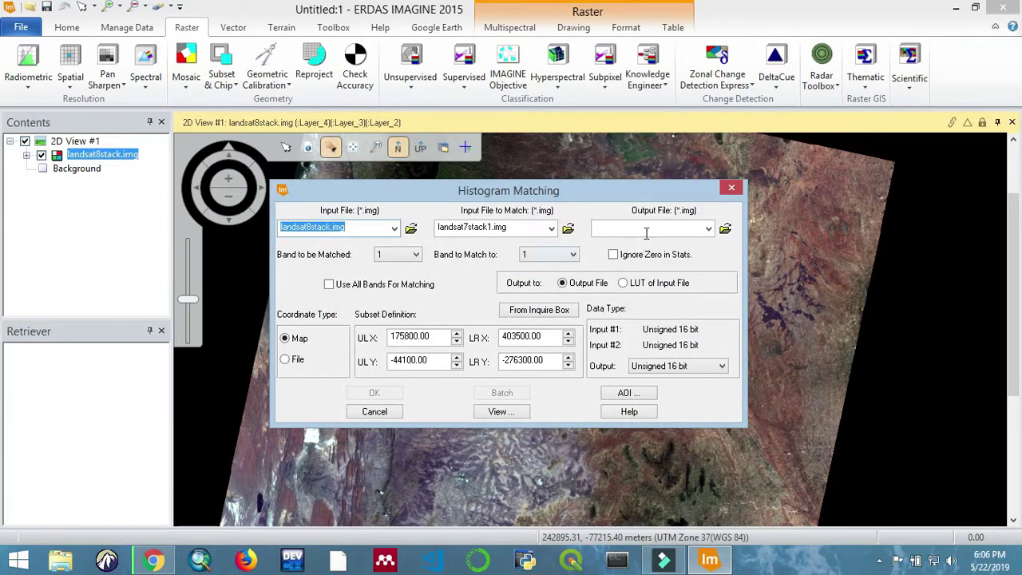
Step: Open the Output File browser on the output061 folder
left_click(646, 227)
left_click(725, 229)
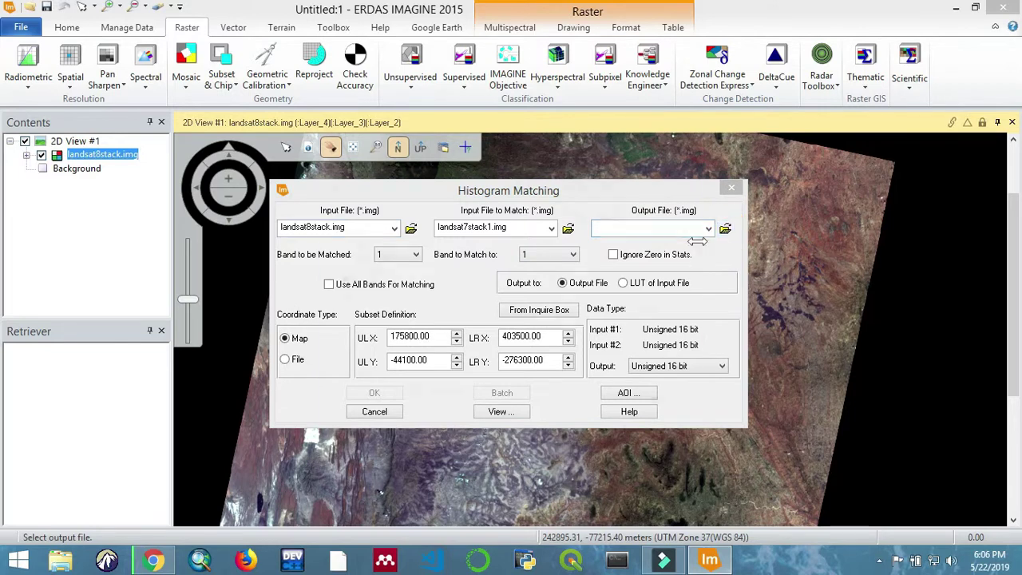
left_click(358, 272)
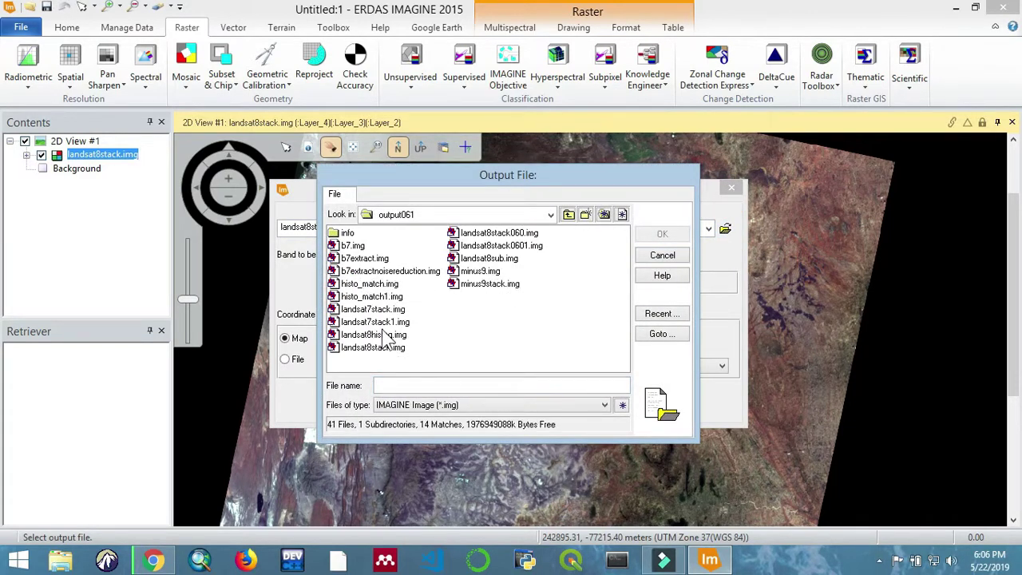
Step: Name the output l8l7match.img and enable Use All Bands For Matching
left_click(391, 386)
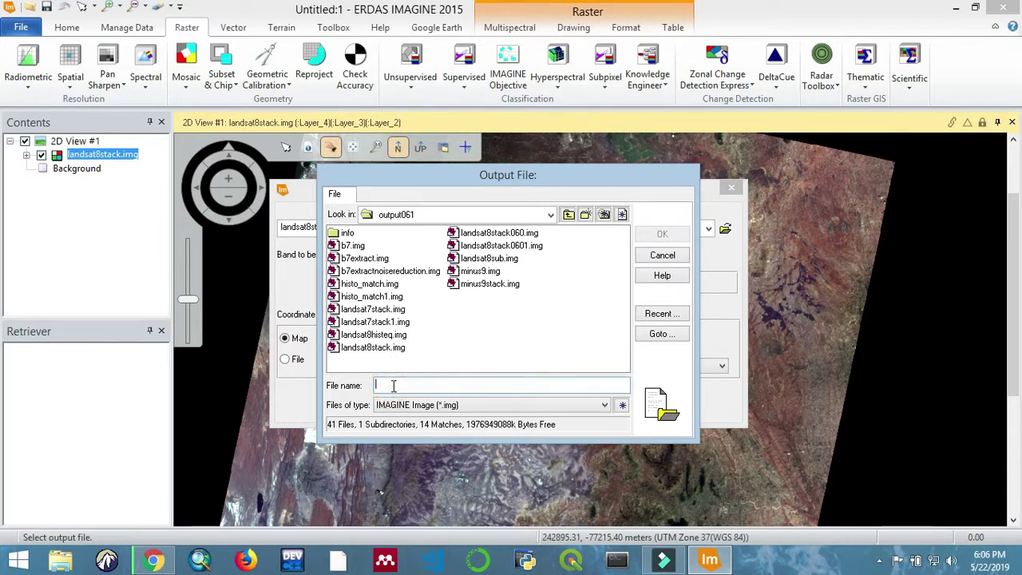
type("l8l7match")
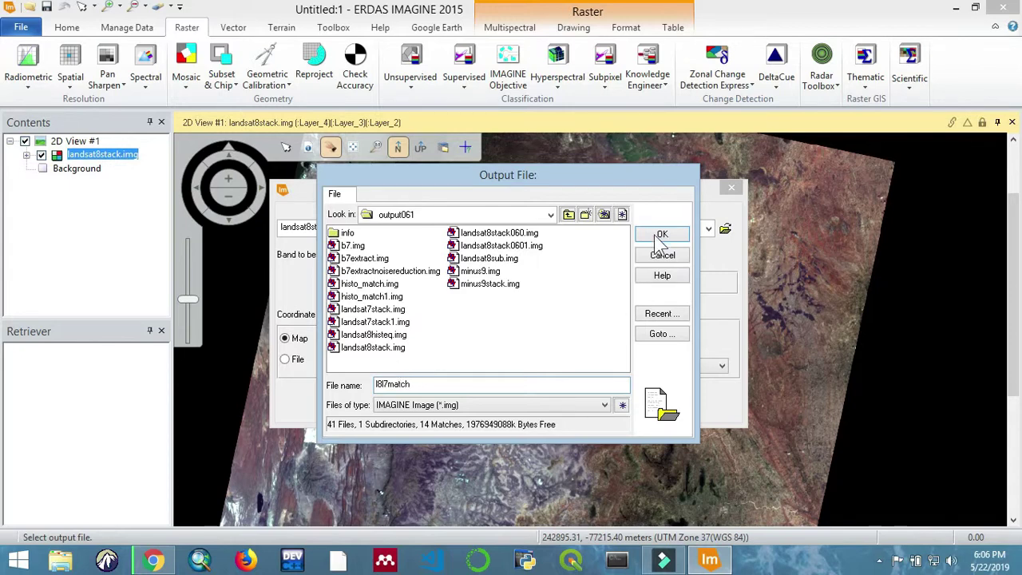
left_click(662, 234)
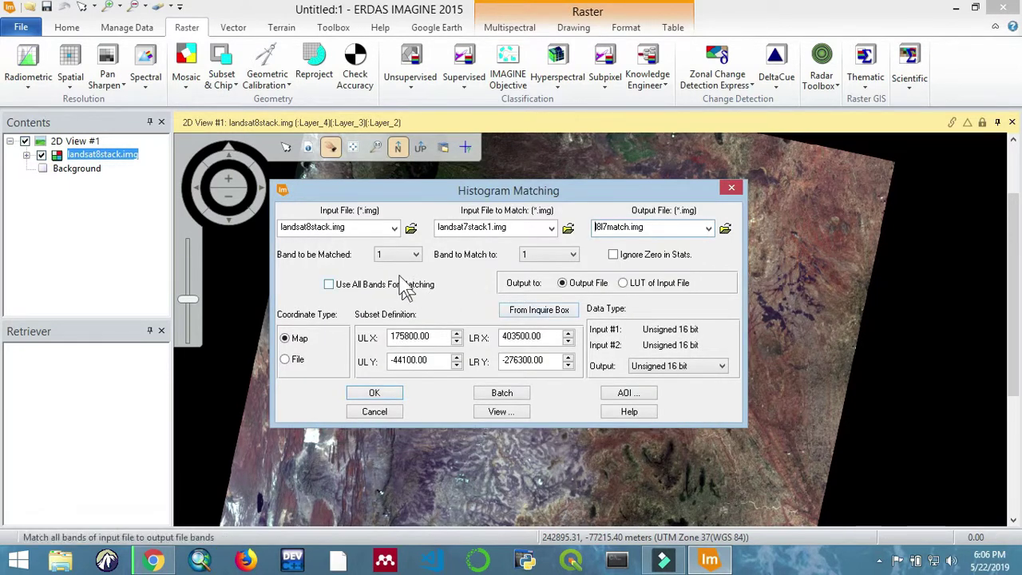
left_click(328, 285)
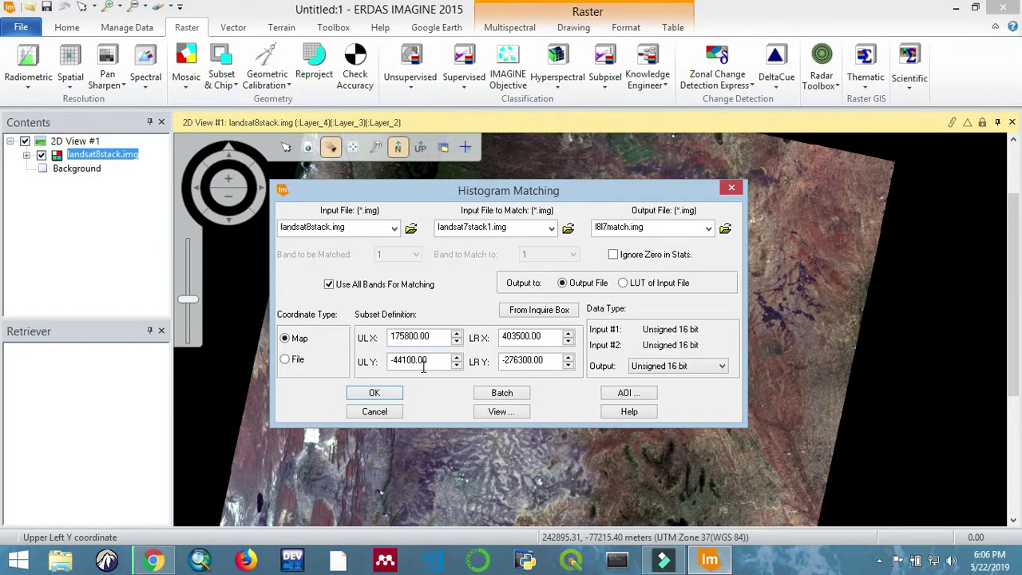
Step: Run the histogram matching job until the histmatch model reaches 100%
left_click(375, 391)
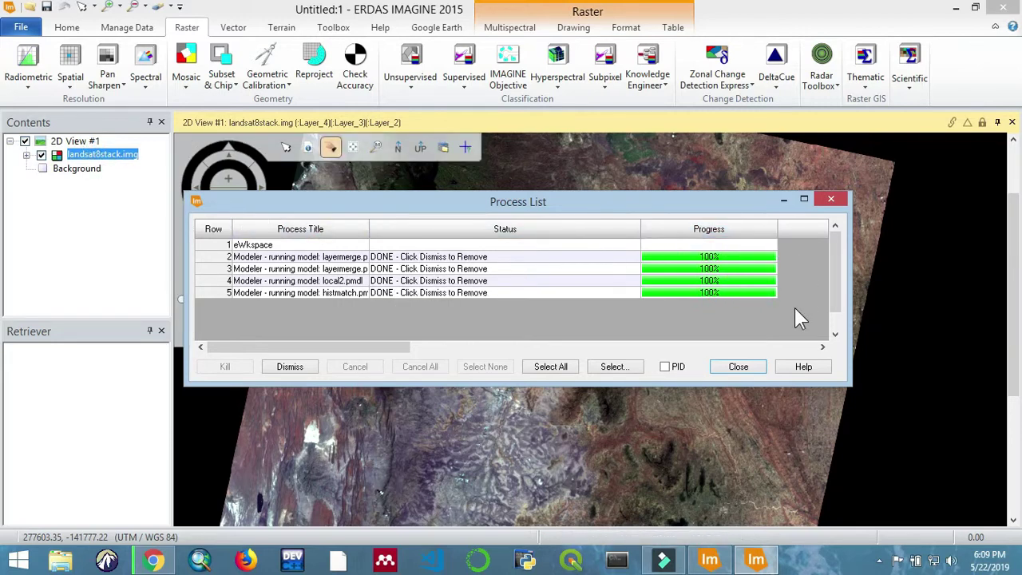
Step: Close the Process List and add an empty 2D View #2 beside the original
left_click(738, 366)
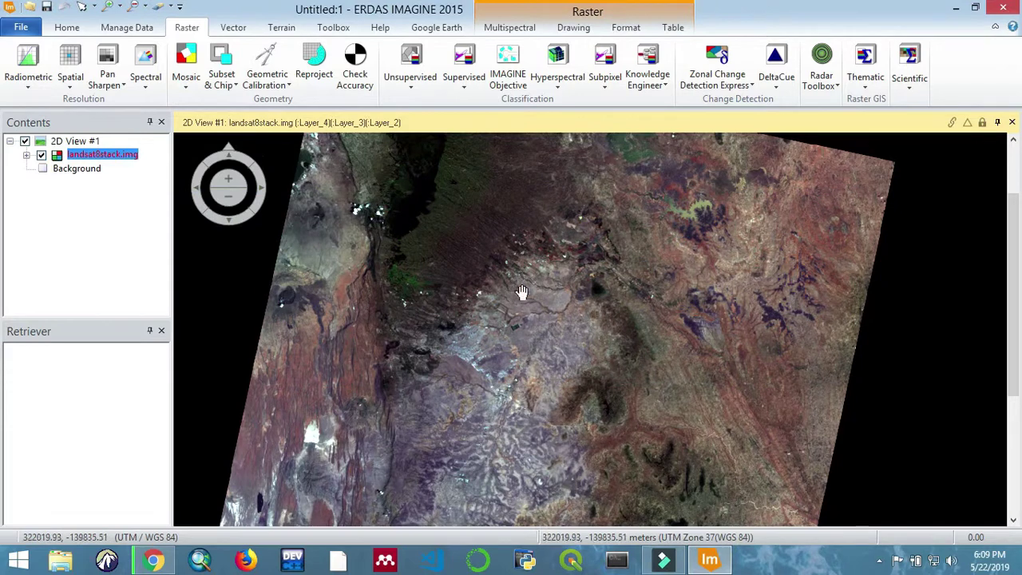
left_click(68, 32)
left_click(418, 85)
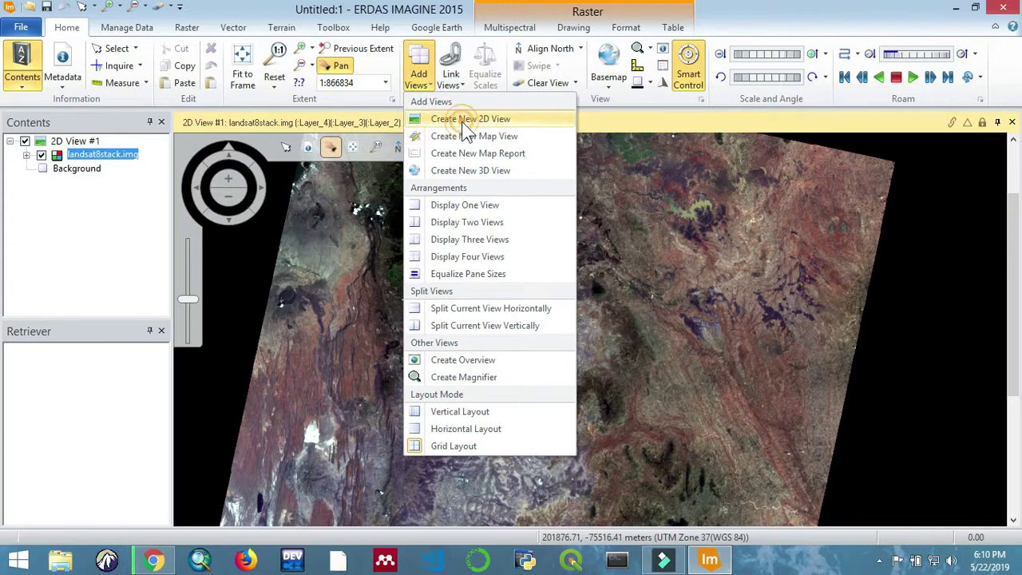
left_click(470, 119)
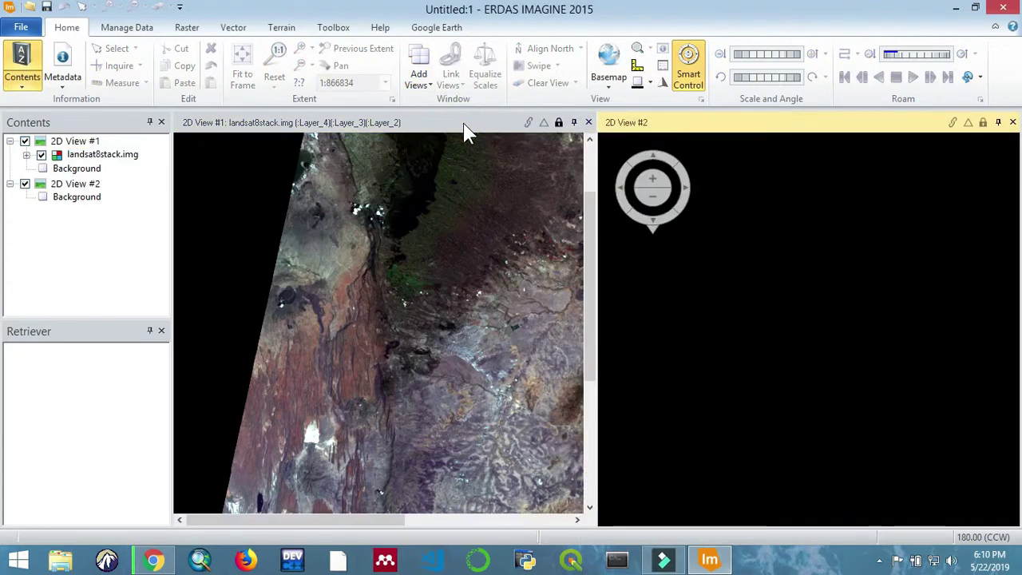
right_click(66, 189)
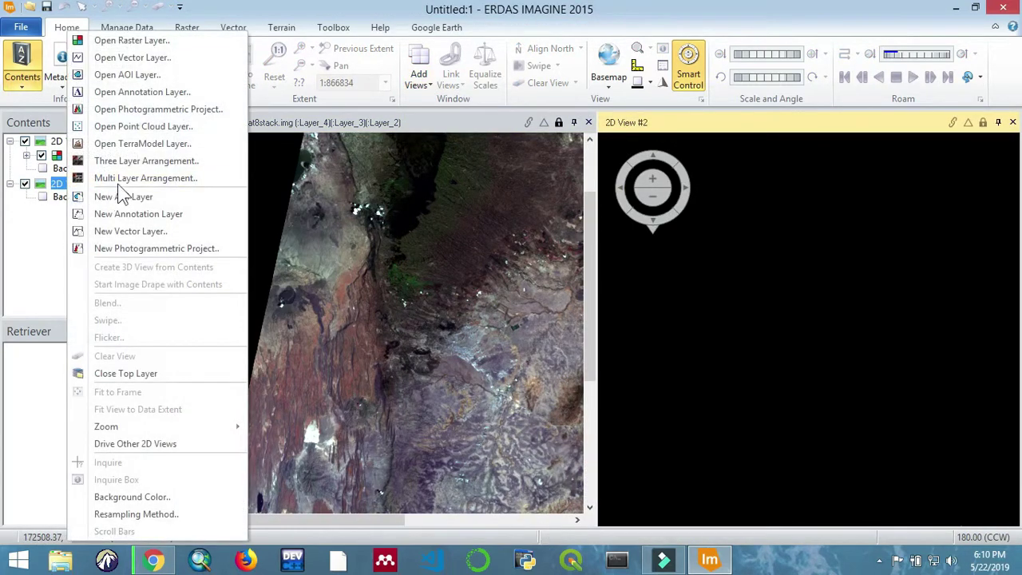
Step: Load output061's l8l7match.img into 2D View #2 and fit the layer to the window
left_click(134, 41)
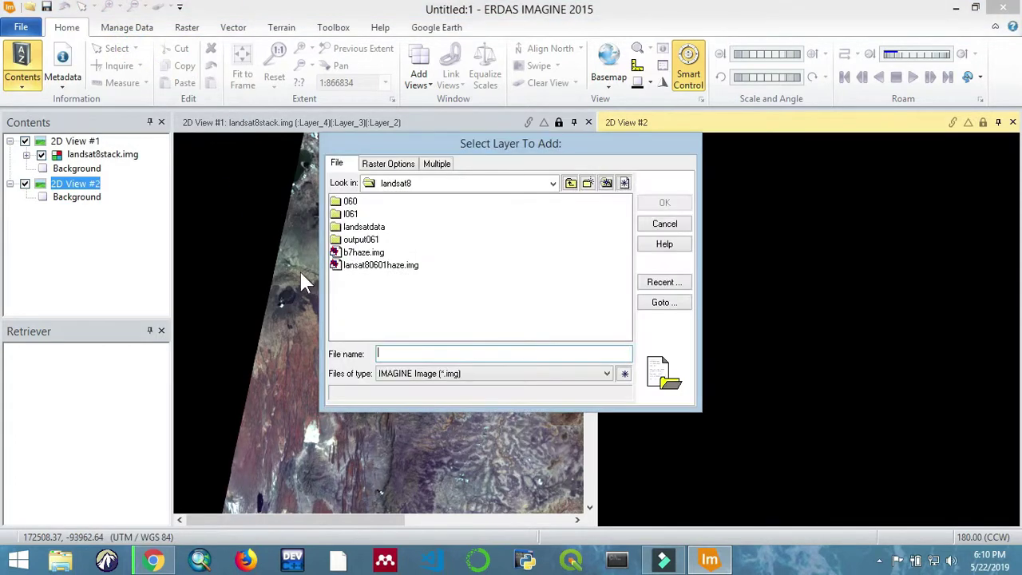
double_click(370, 239)
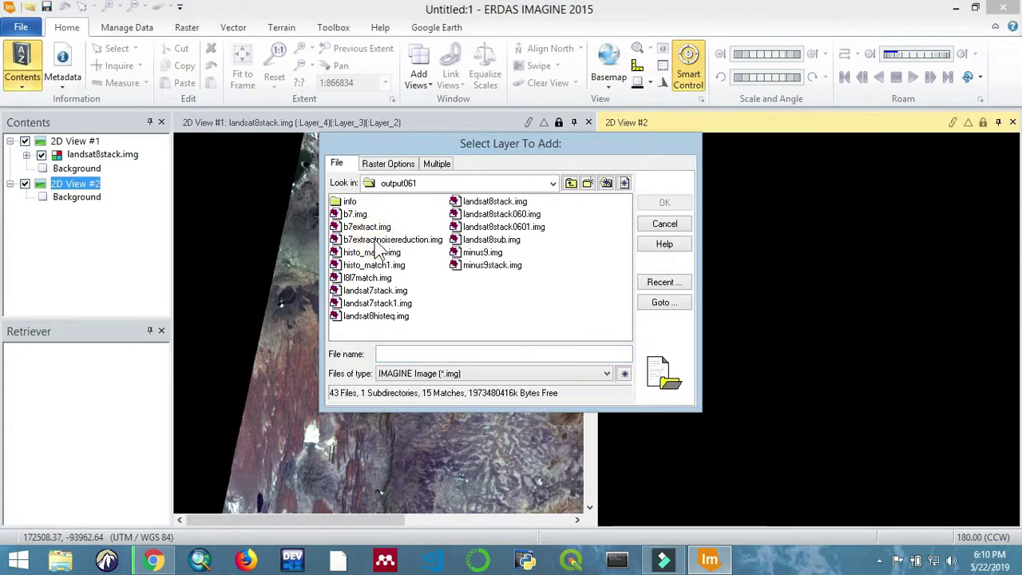
left_click(369, 279)
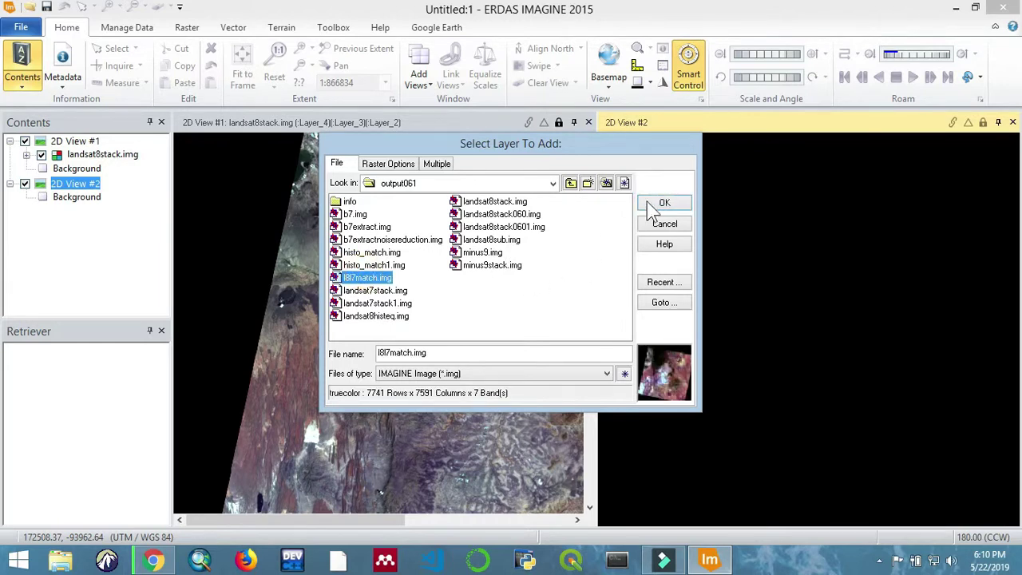
left_click(655, 203)
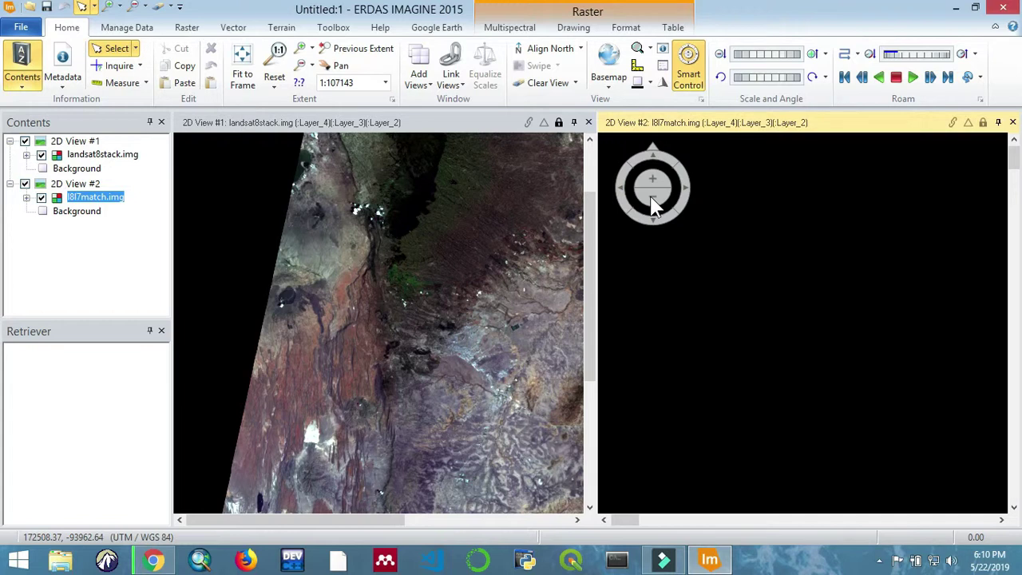
right_click(68, 184)
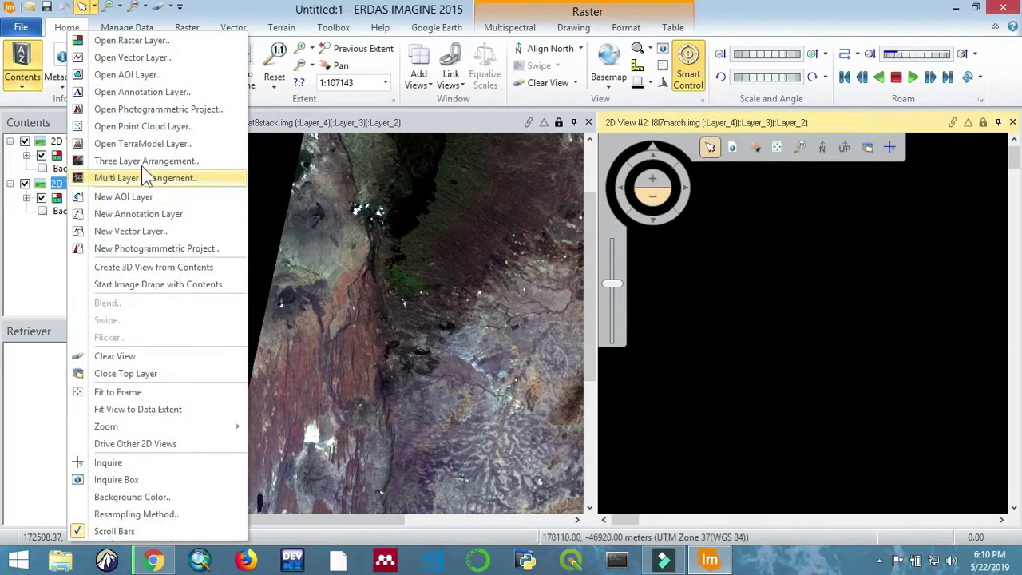
right_click(64, 198)
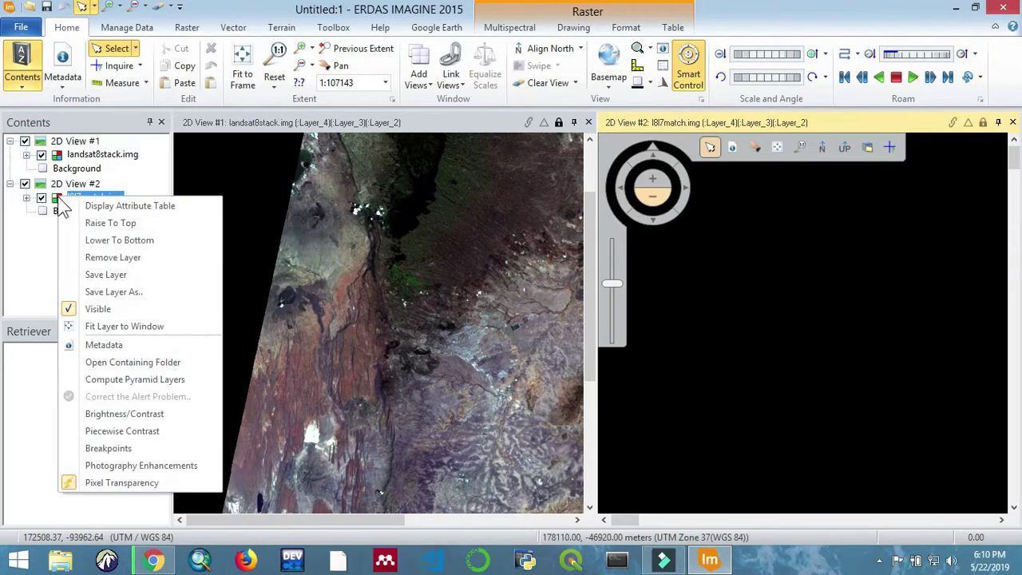
left_click(152, 330)
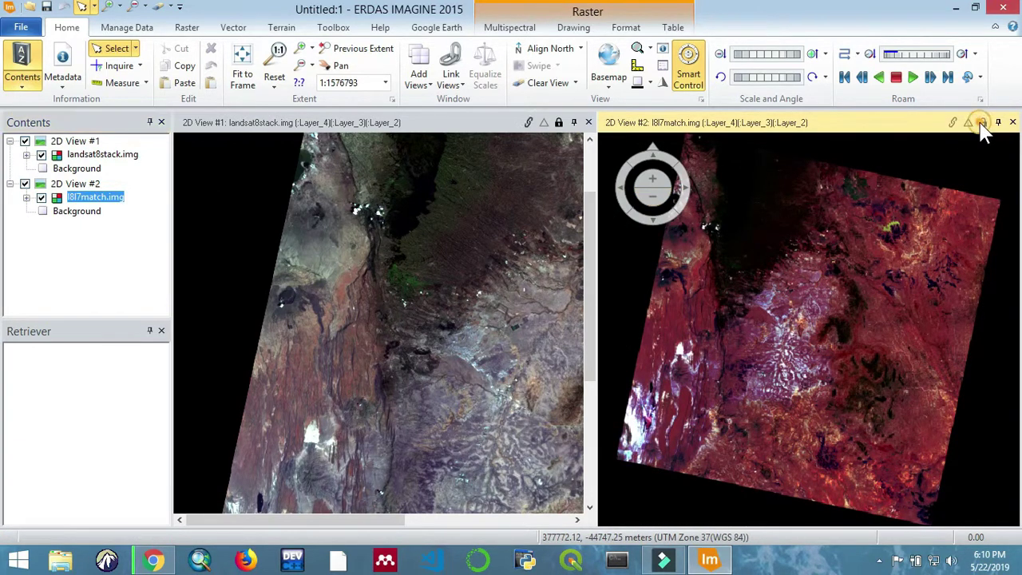
Step: Link the original and matched views and zoom into a detailed area
left_click(560, 123)
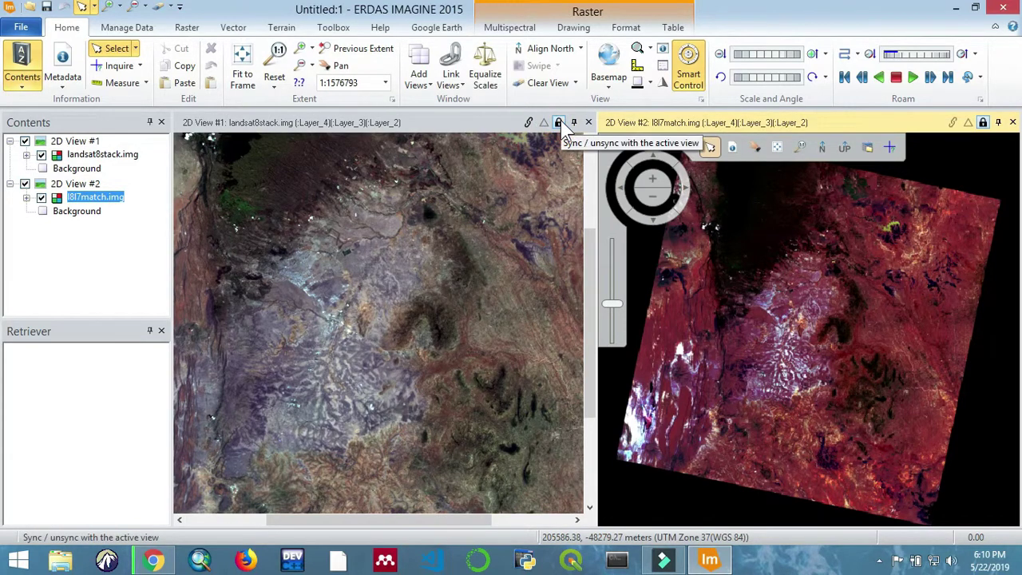
left_click(549, 211)
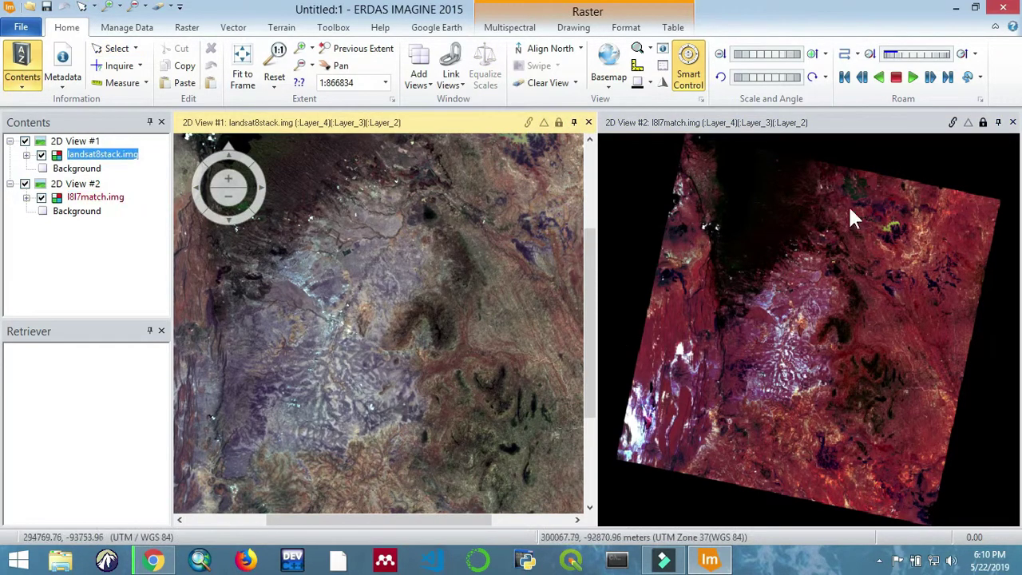
left_click(906, 195)
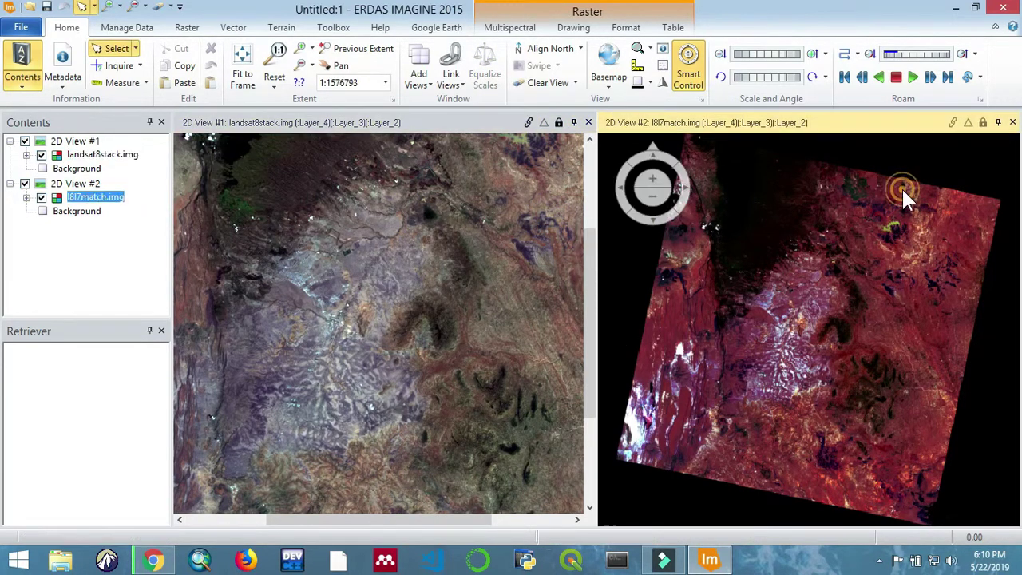
left_click(558, 122)
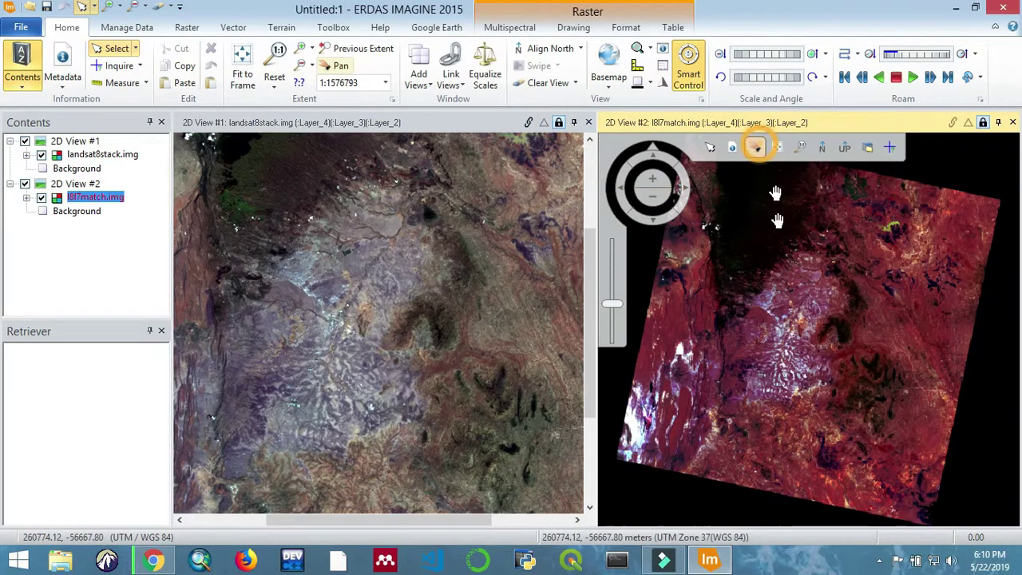
scroll(767, 223, "down", 5)
left_click(479, 183)
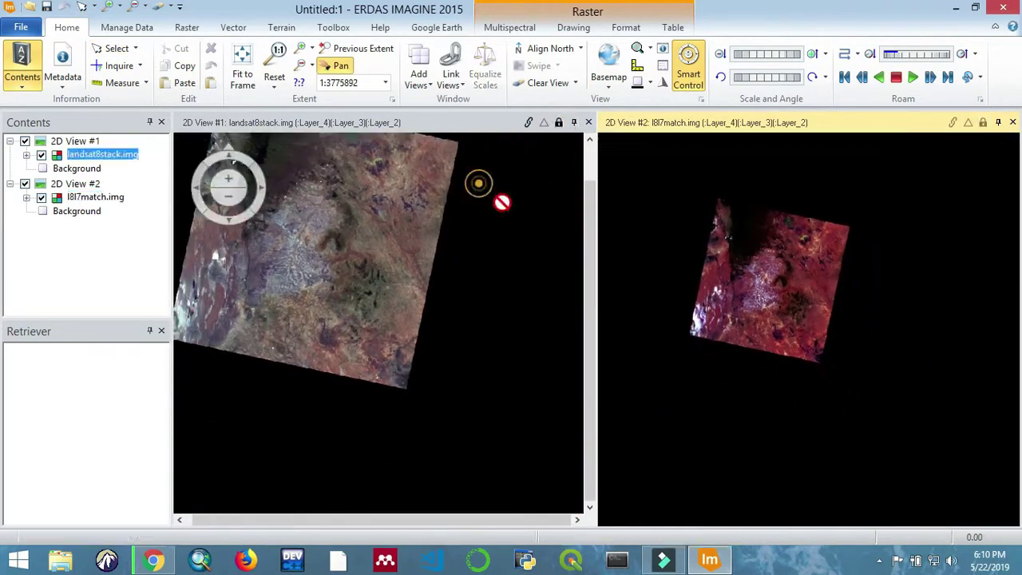
left_click(983, 123)
left_click(775, 279)
scroll(785, 277, "up", 3)
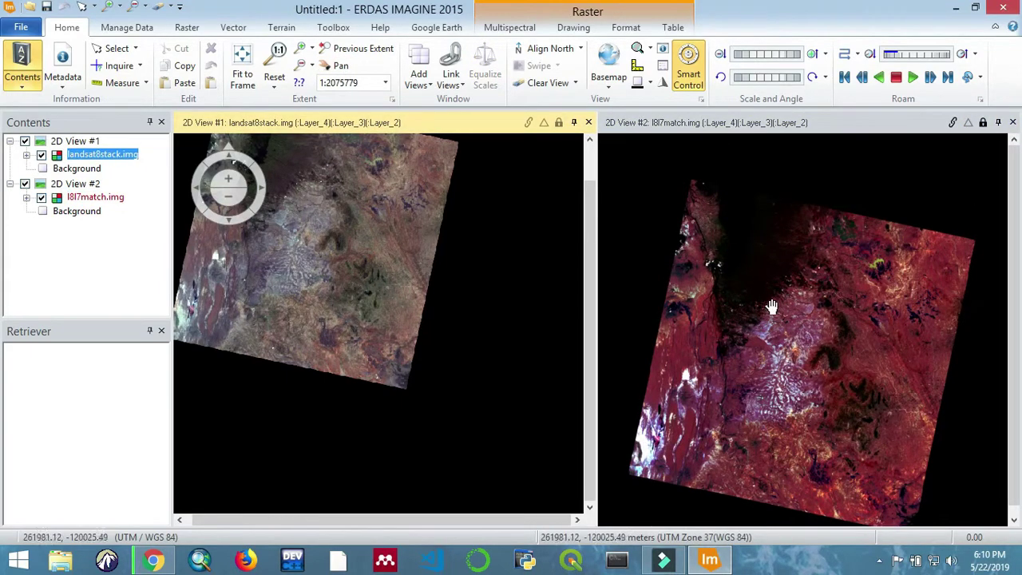
left_click(830, 296)
scroll(799, 288, "down", 2)
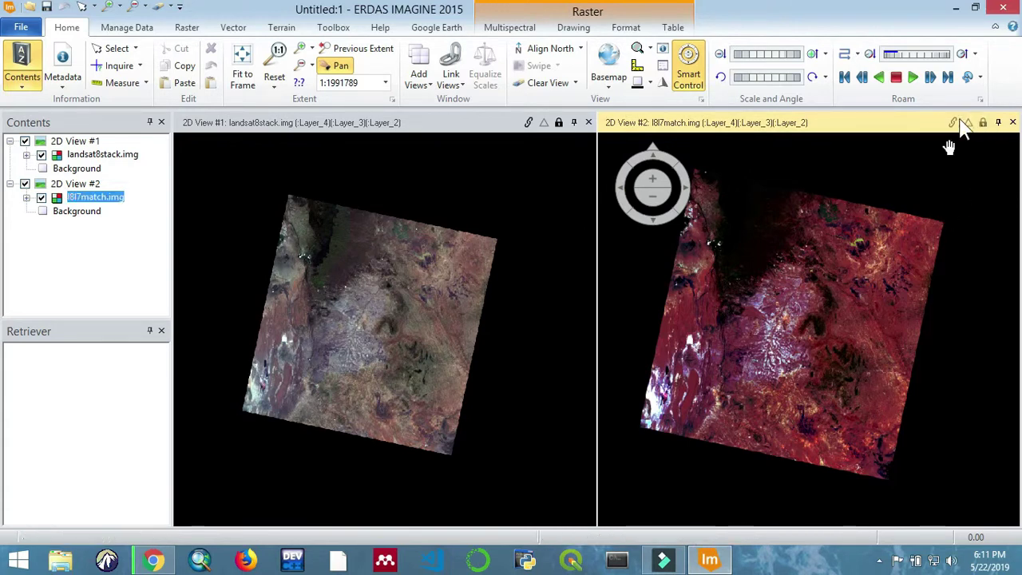
left_click_drag(807, 228, 823, 252)
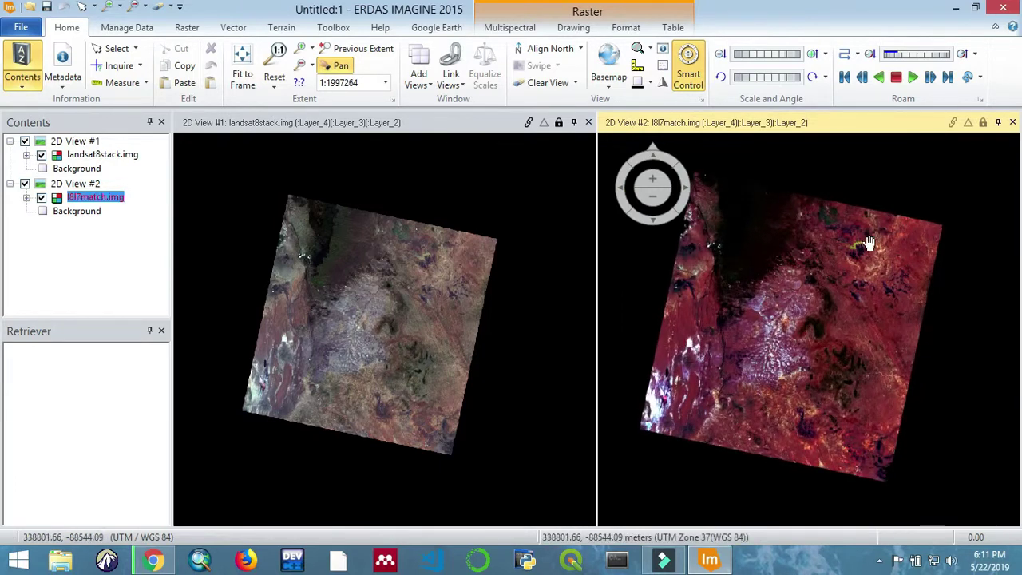
scroll(867, 242, "down", 1)
scroll(869, 242, "up", 1)
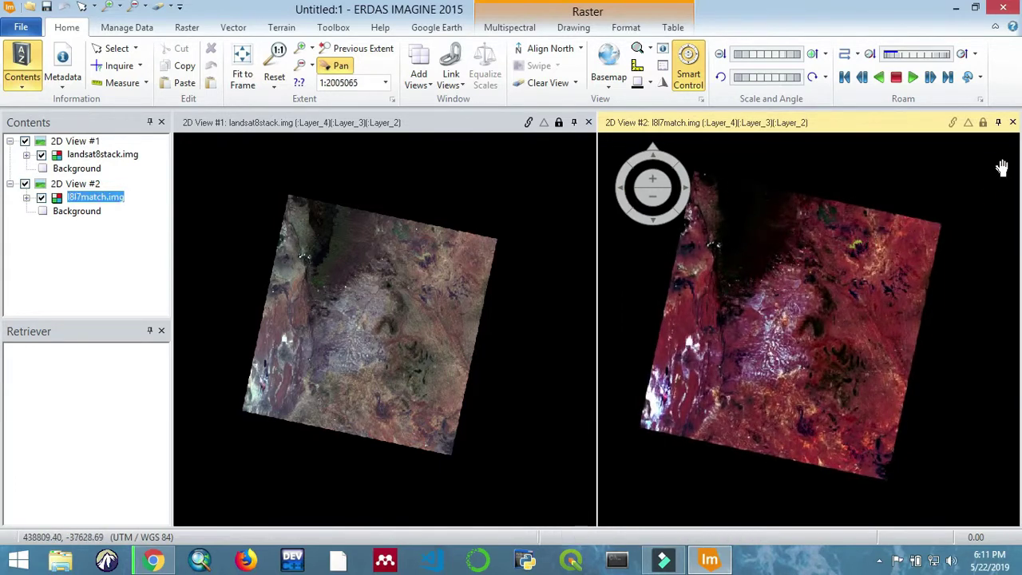
Step: Relink both views and pan them together over the same detailed area
left_click(558, 122)
left_click(830, 294)
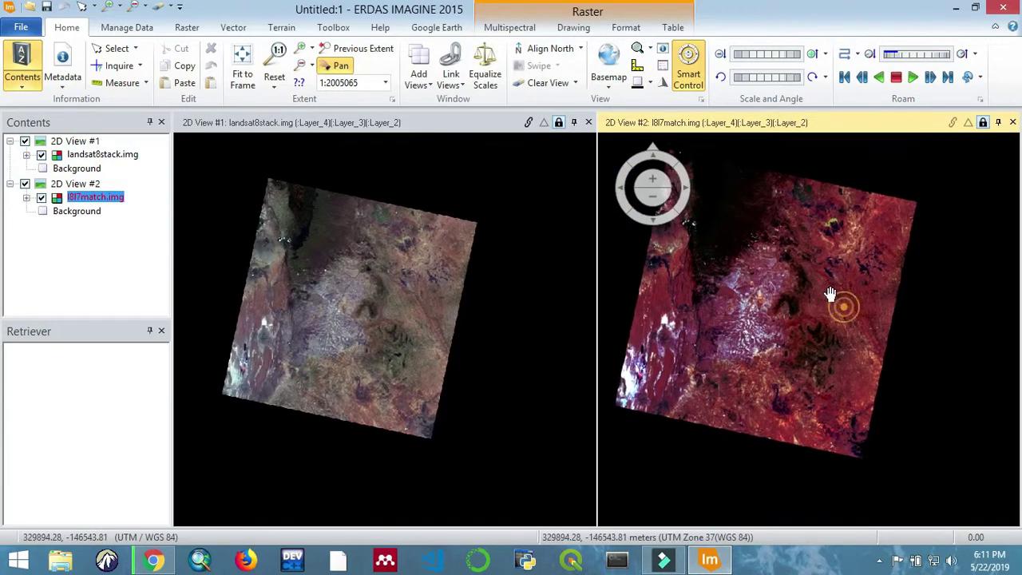
scroll(834, 295, "up", 3)
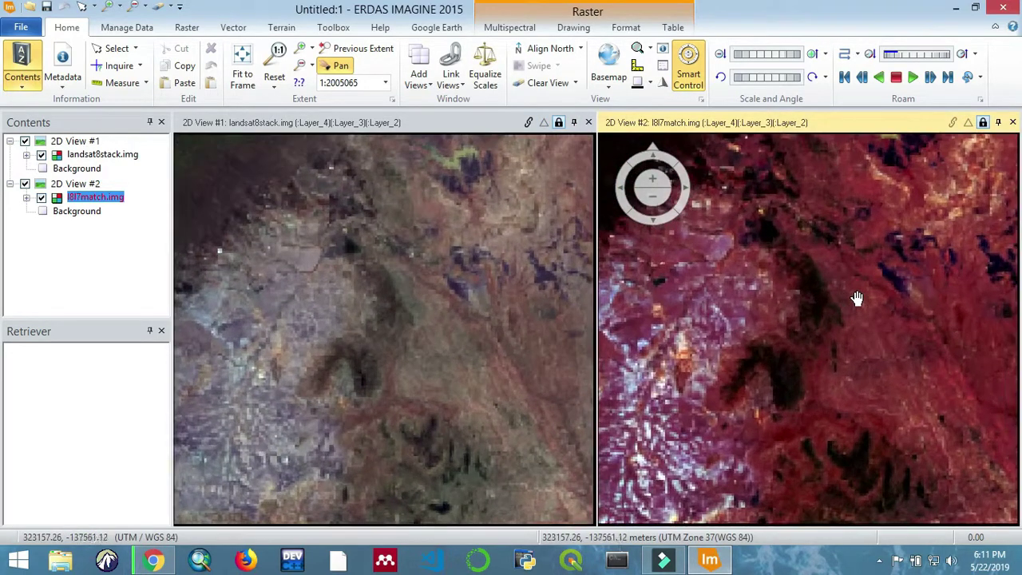
scroll(878, 288, "up", 2)
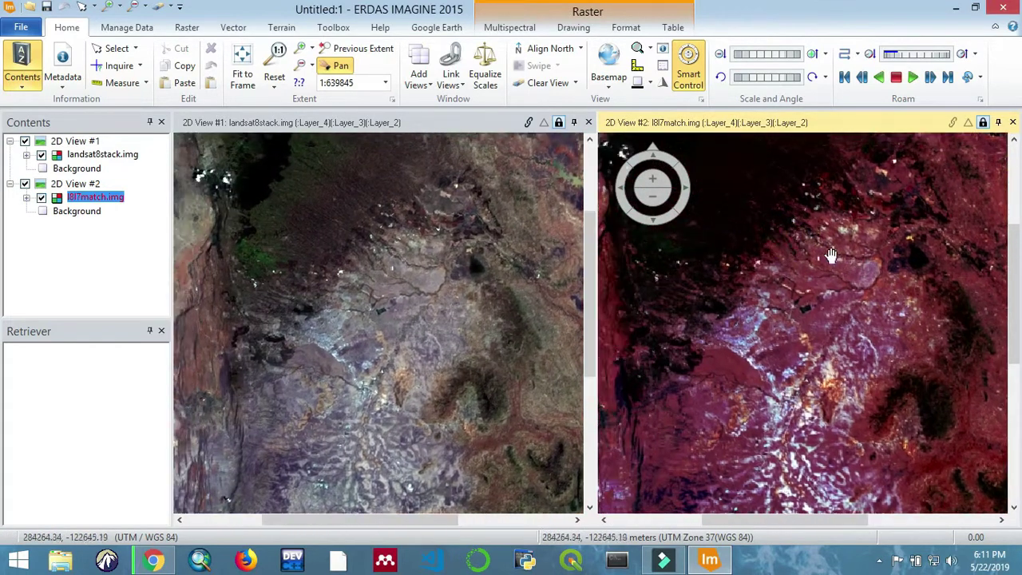
left_click_drag(814, 247, 814, 311)
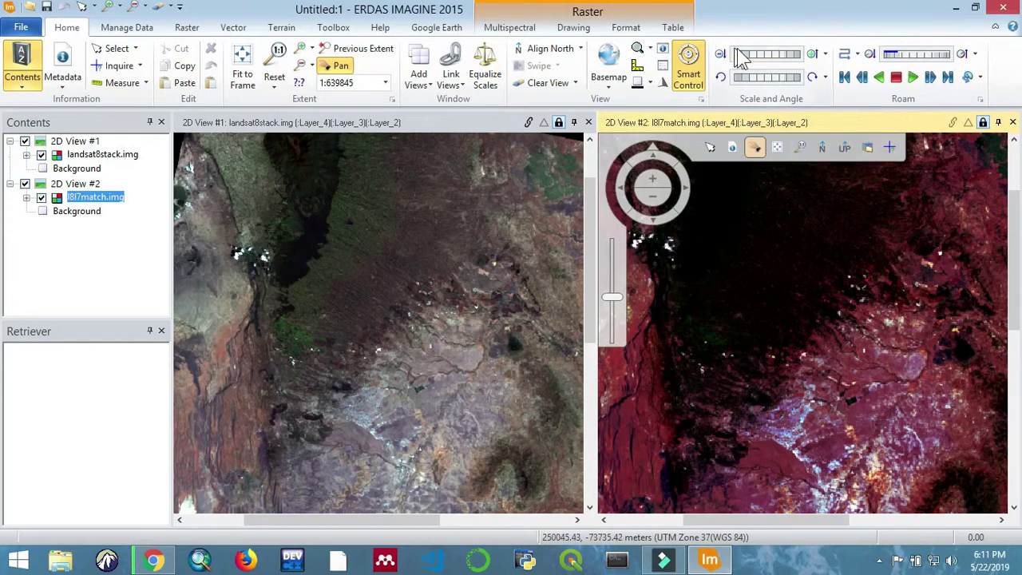
left_click_drag(839, 246, 836, 205)
left_click_drag(896, 264, 940, 309)
left_click_drag(913, 244, 840, 293)
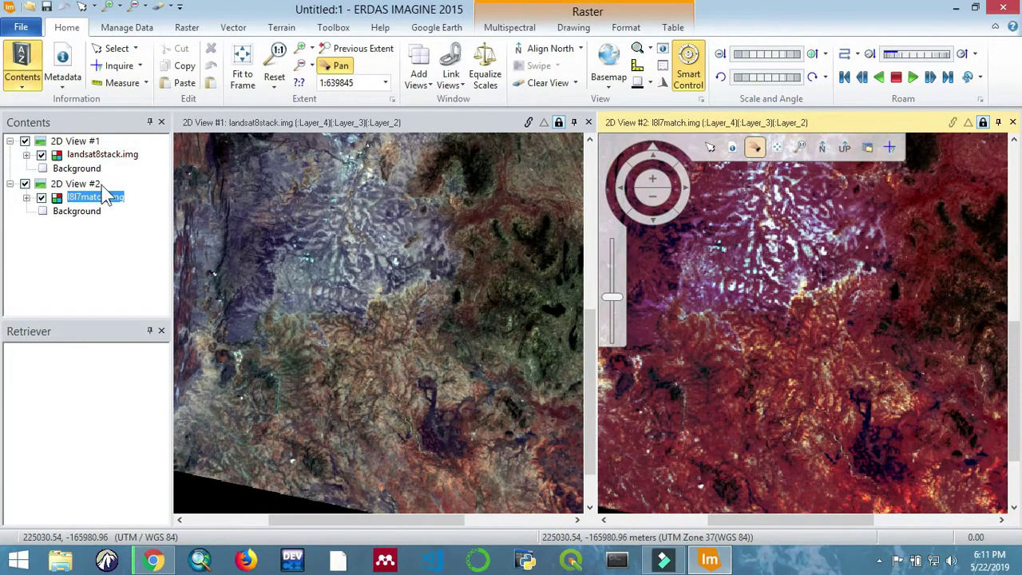
left_click(61, 86)
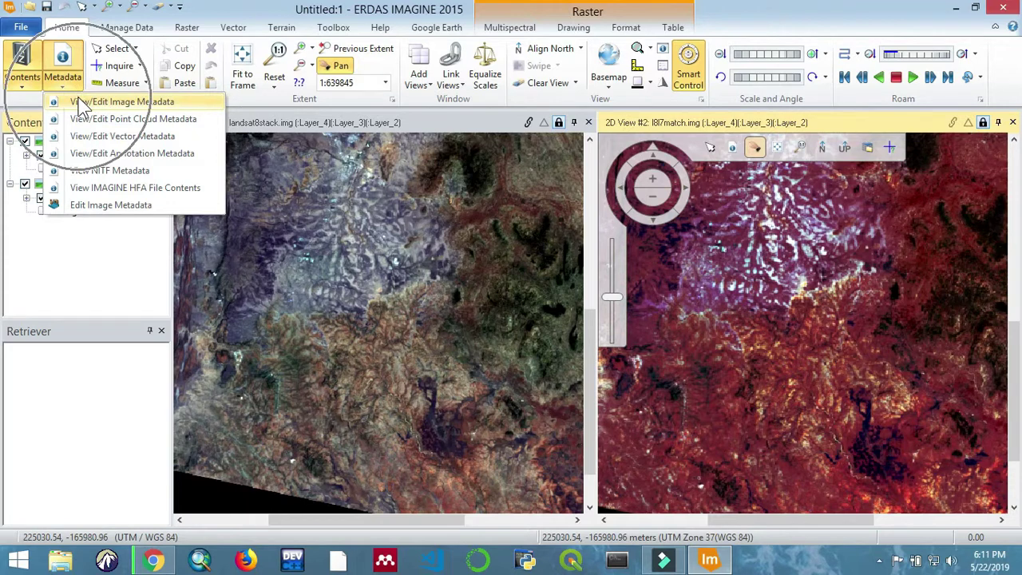
Step: Show the l8l7match.img Layer_1 histogram in its metadata window, placed on the right side
left_click(68, 85)
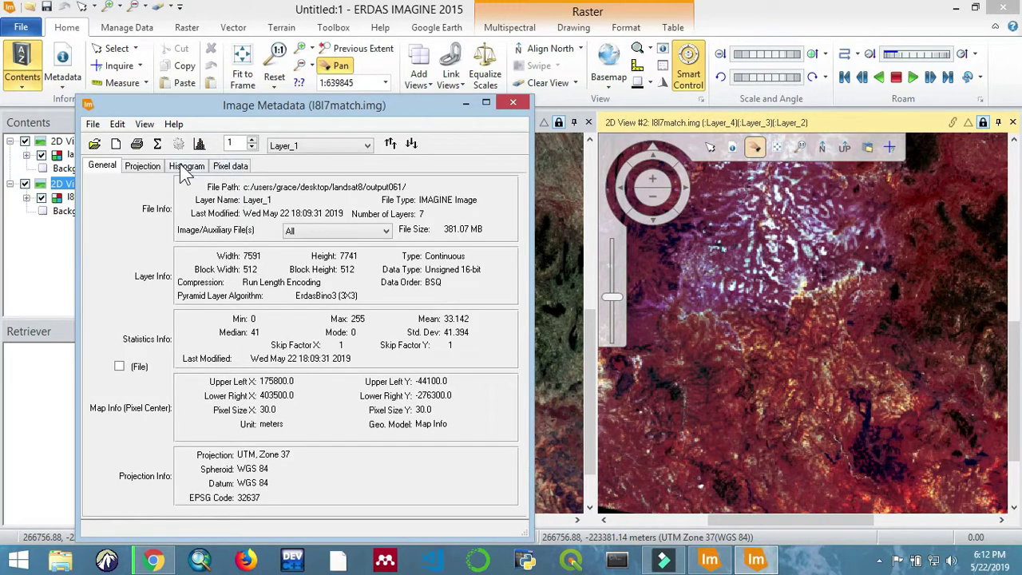
left_click(185, 167)
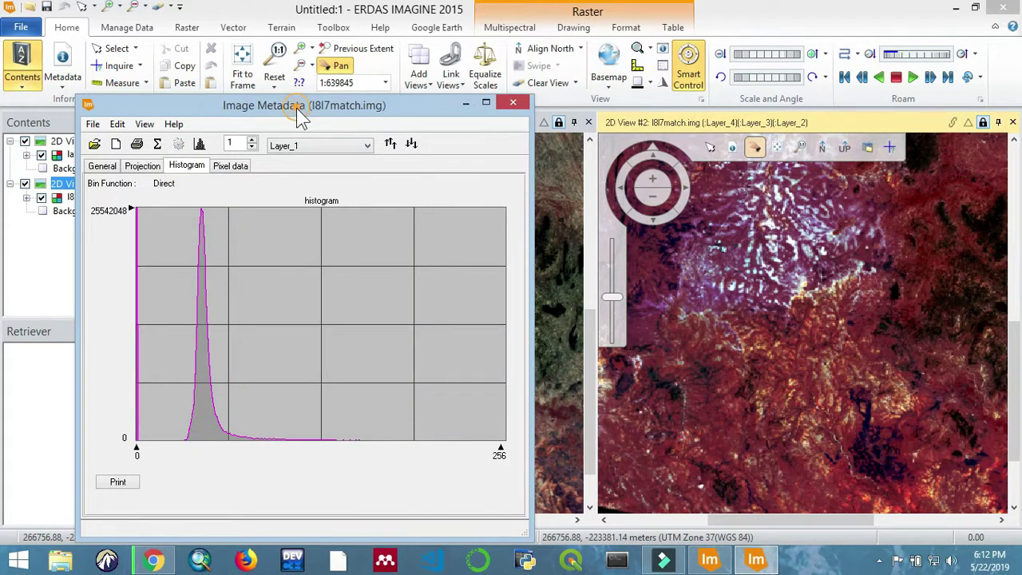
left_click_drag(296, 108, 762, 122)
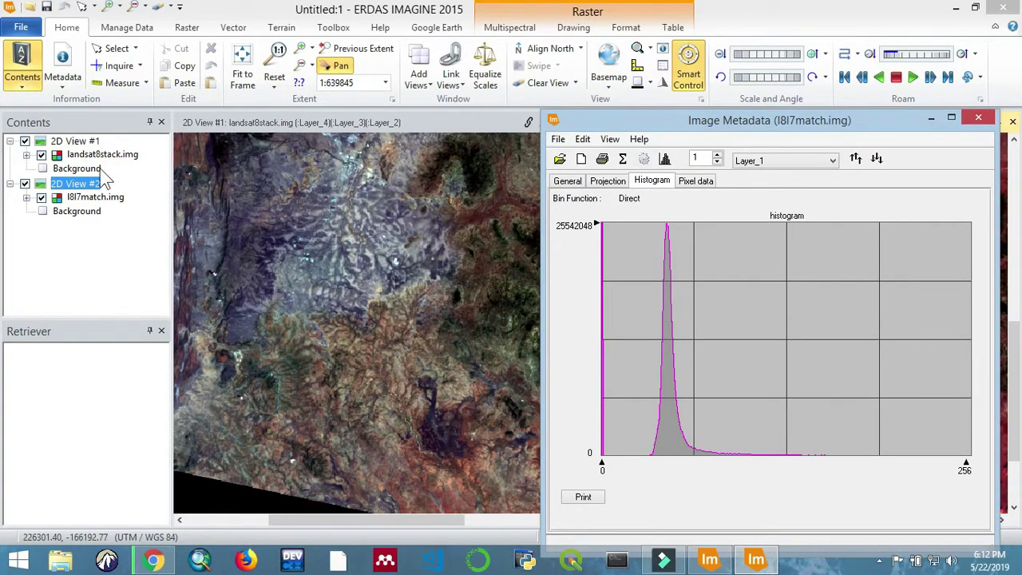
left_click(94, 141)
Step: Show landsat8stack.img's Layer_1 histogram (7803–34390) beside l8l7match.img's histogram (0–256)
left_click(62, 84)
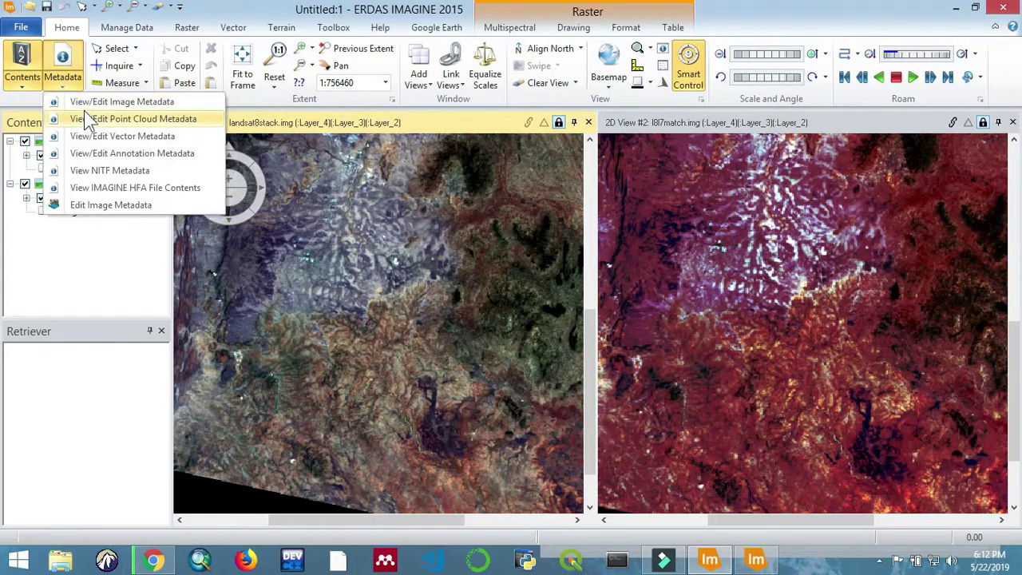
left_click(104, 102)
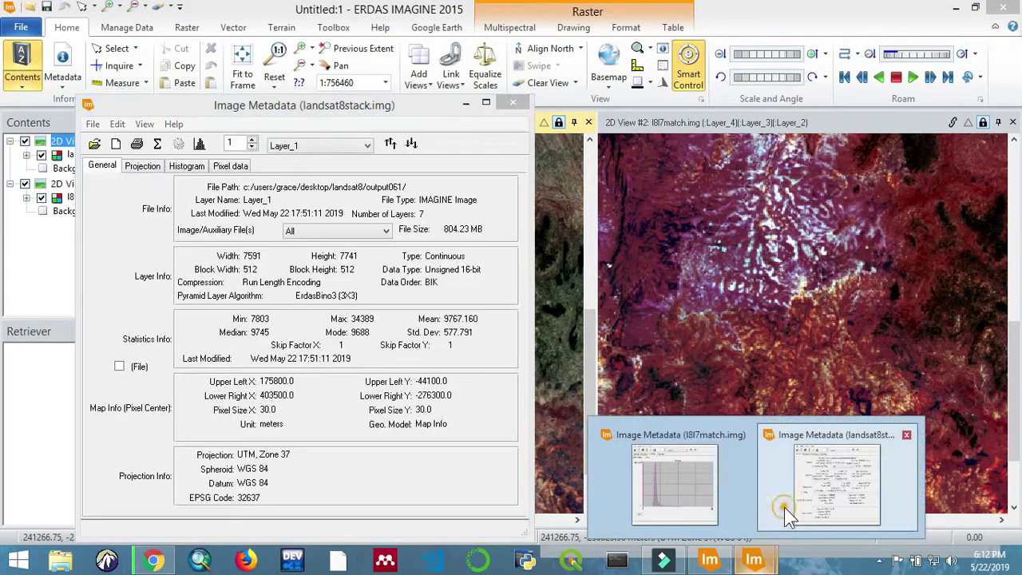
mouse_move(763, 563)
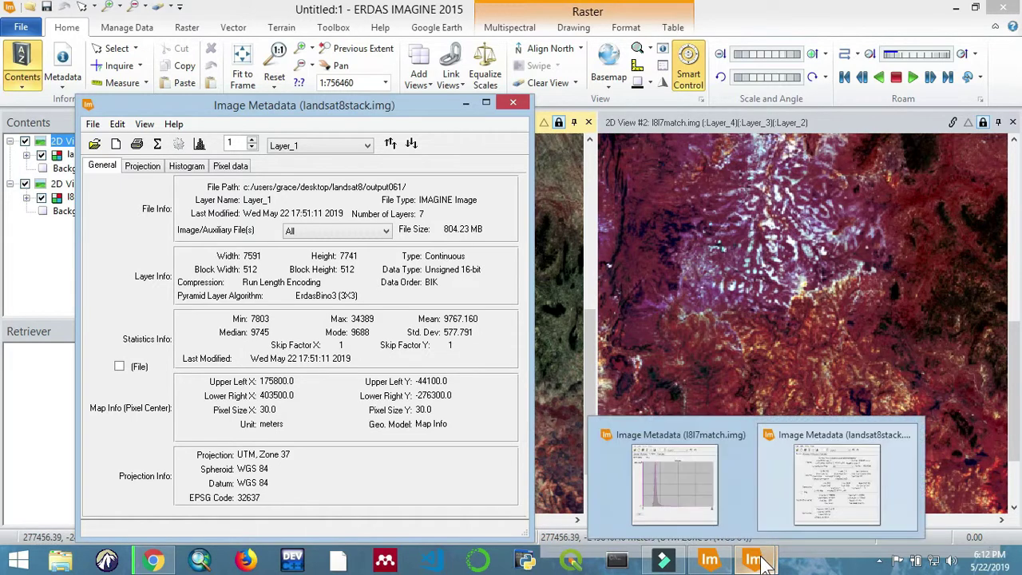
left_click(725, 501)
left_click(189, 166)
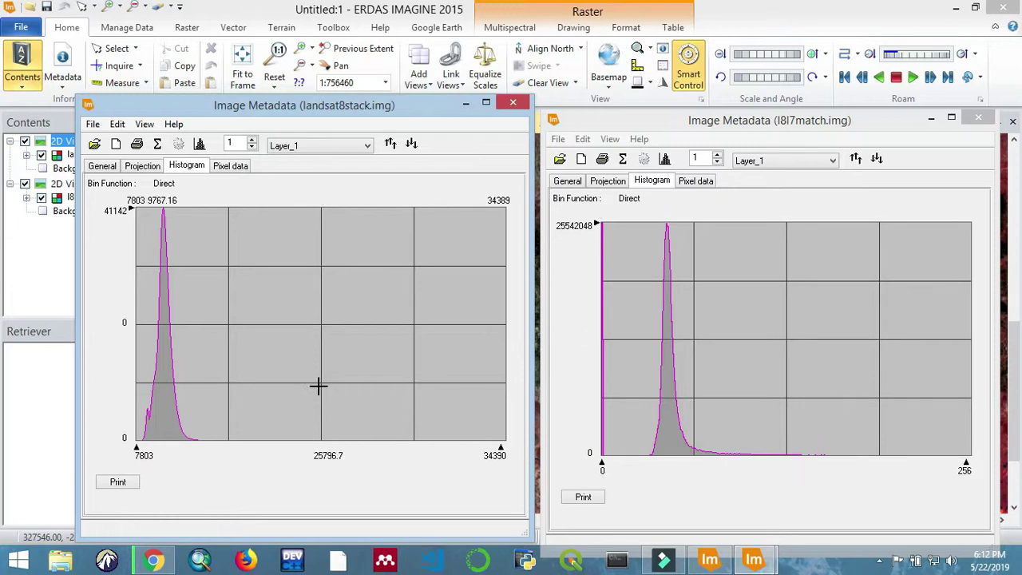
Step: Show Layer_1 pixel data for both images, scrolling the l8l7match.img table down and right
left_click(230, 166)
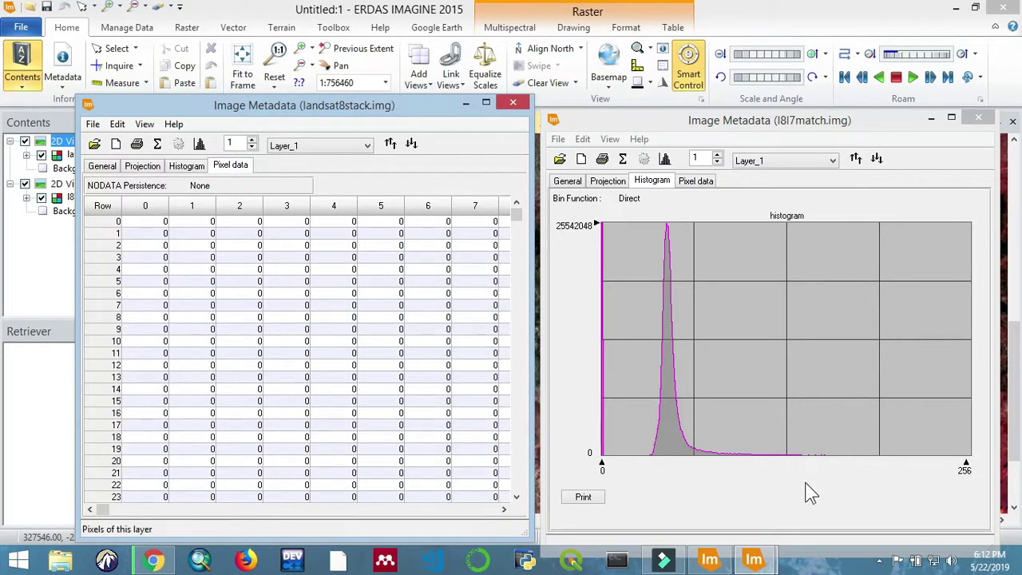
left_click(693, 181)
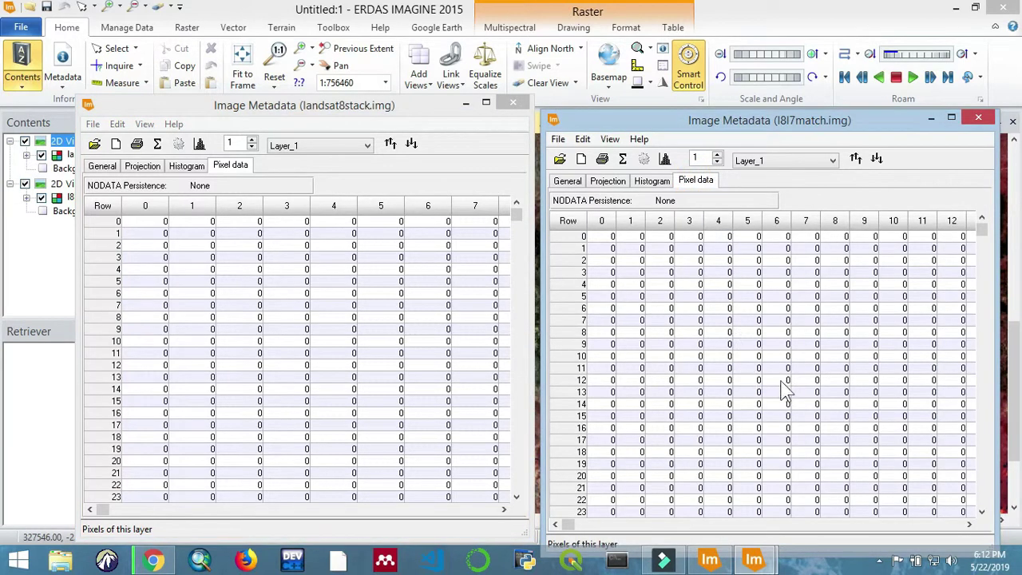
left_click_drag(985, 240, 965, 232)
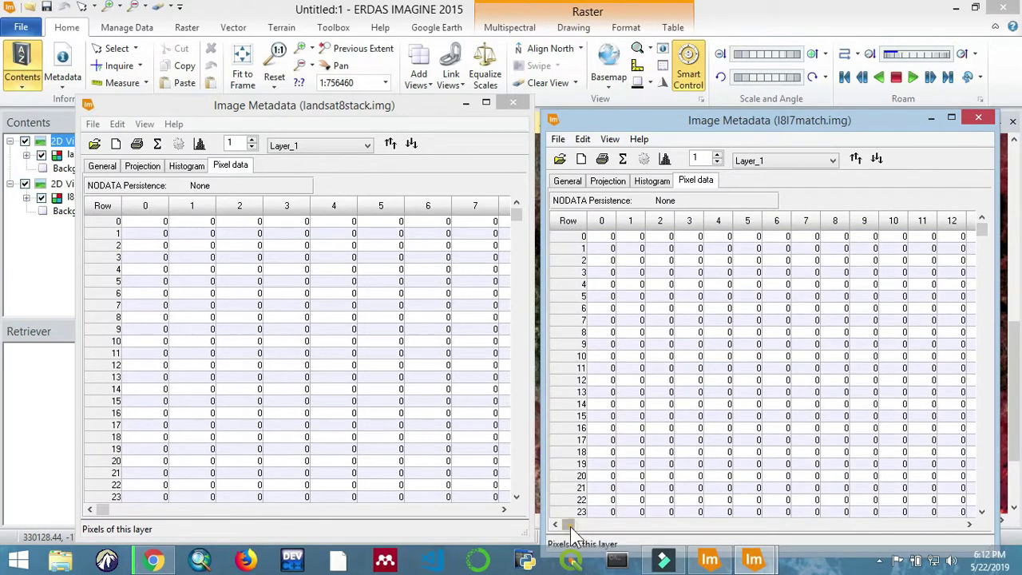
left_click_drag(571, 530, 896, 517)
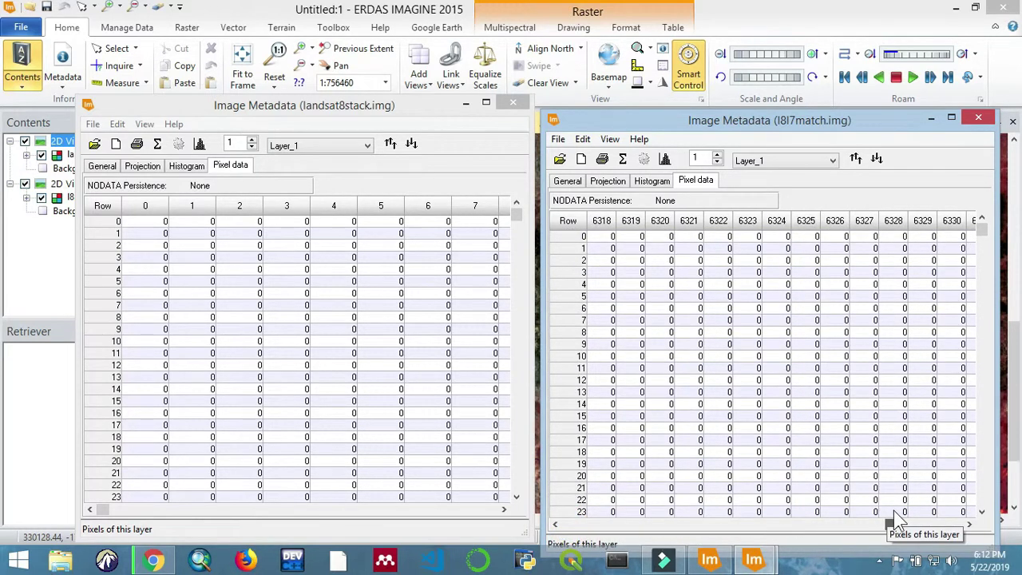